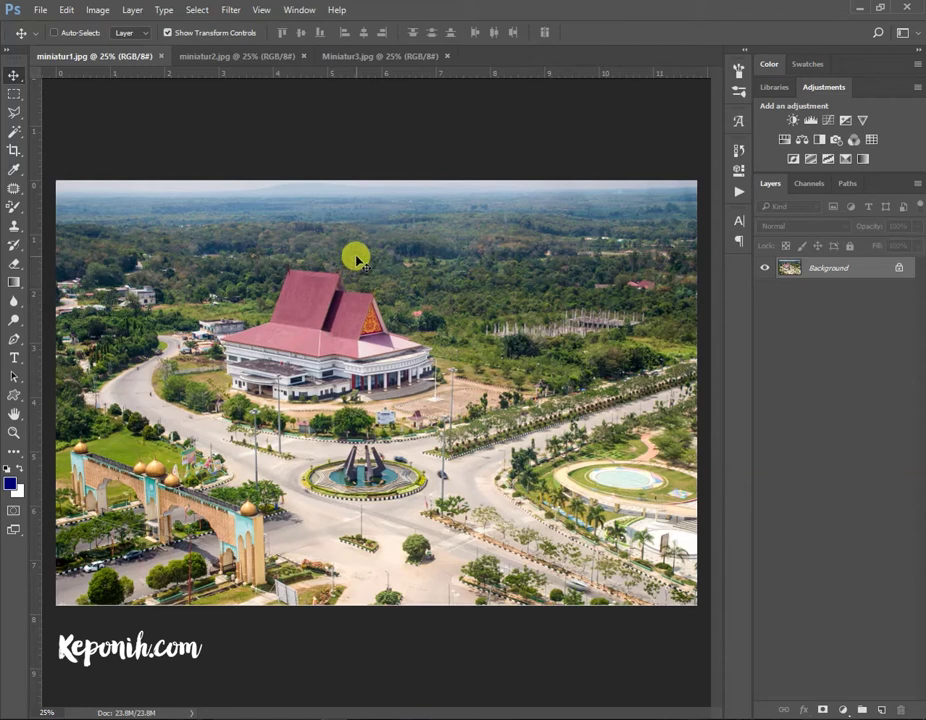
Flip between the three open town photos: stadium-and-mosque, tower, and red-roofed building.
{"action": "left_click", "coordinate": [240, 57]}
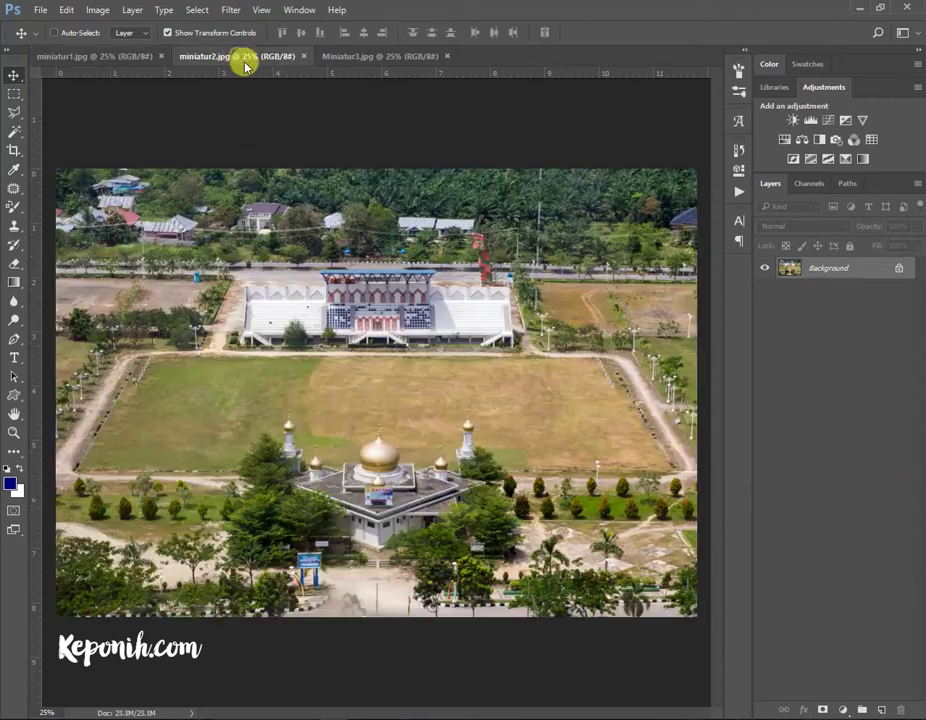
{"action": "left_click", "coordinate": [390, 57]}
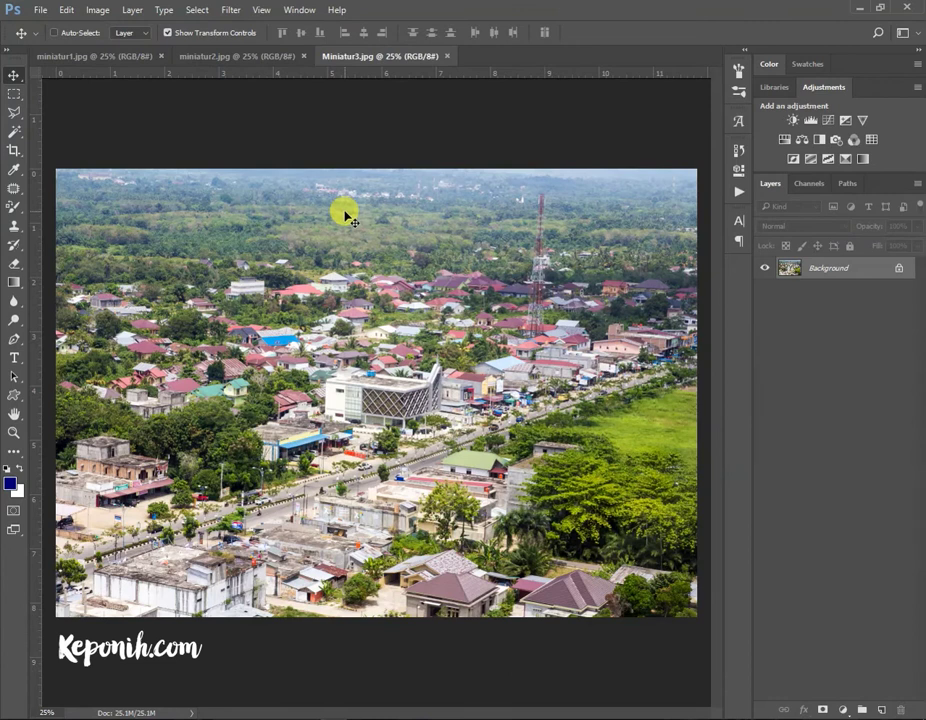
{"action": "left_click", "coordinate": [140, 56]}
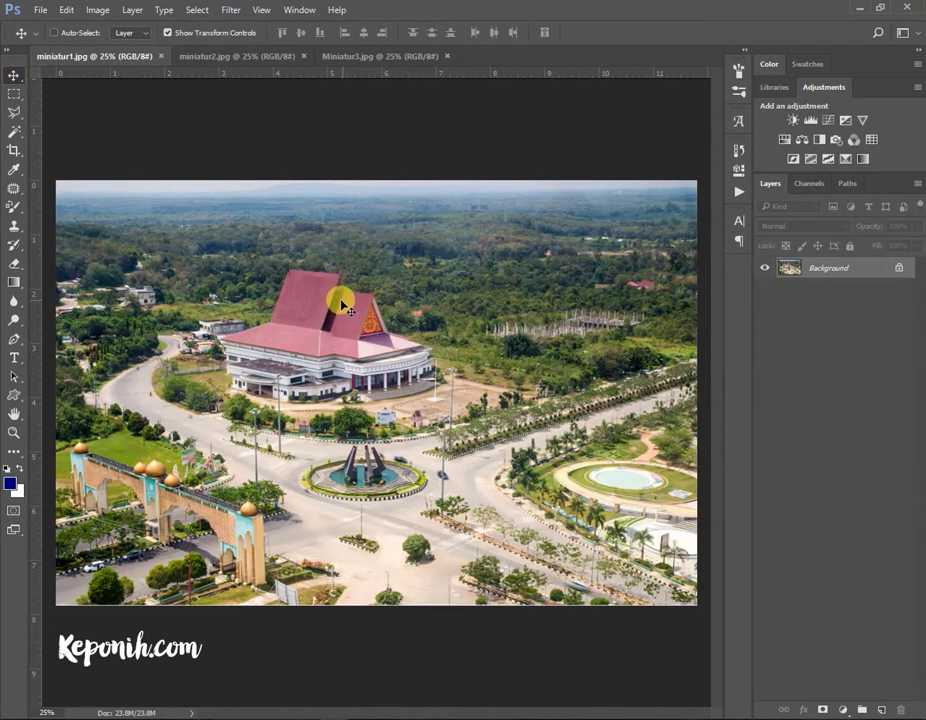
{"action": "left_click", "coordinate": [283, 62]}
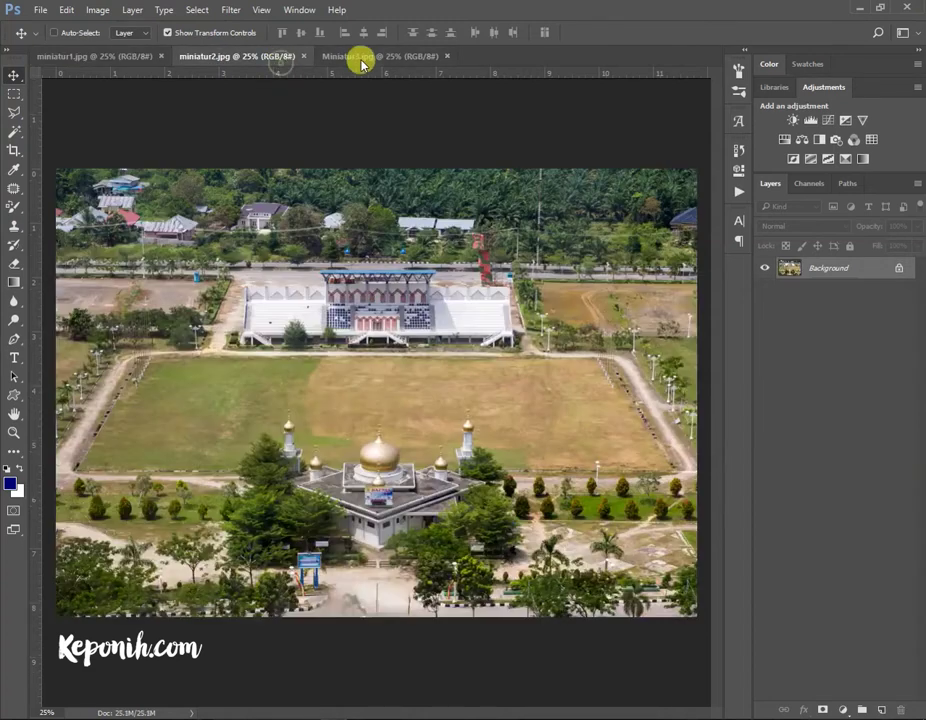
{"action": "left_click", "coordinate": [362, 60]}
{"action": "left_click", "coordinate": [238, 64]}
{"action": "left_click", "coordinate": [117, 64]}
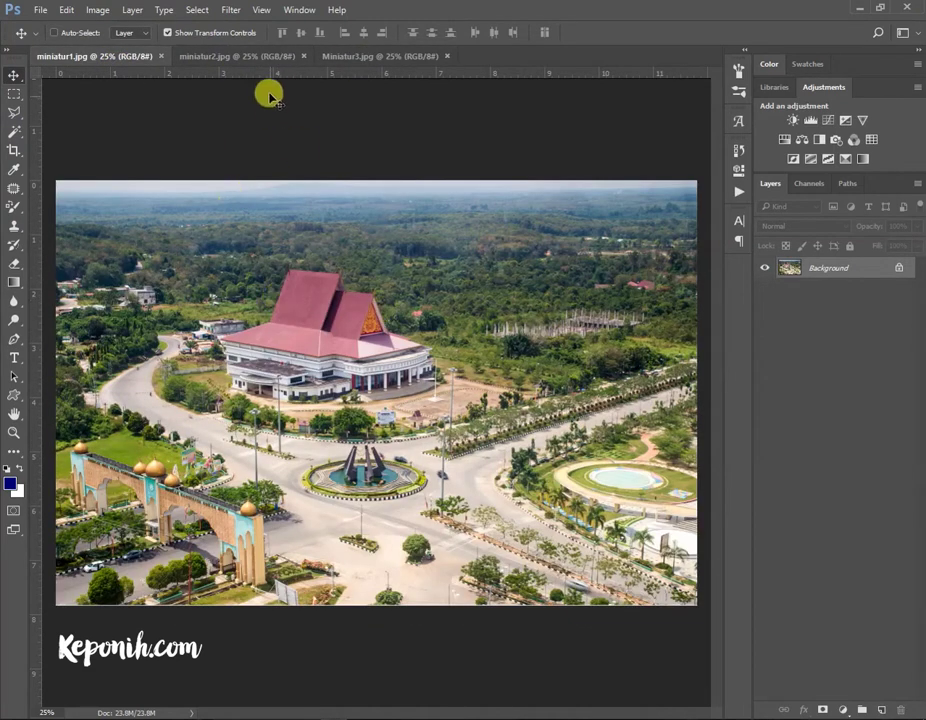
{"action": "left_click", "coordinate": [265, 56]}
{"action": "left_click", "coordinate": [362, 56]}
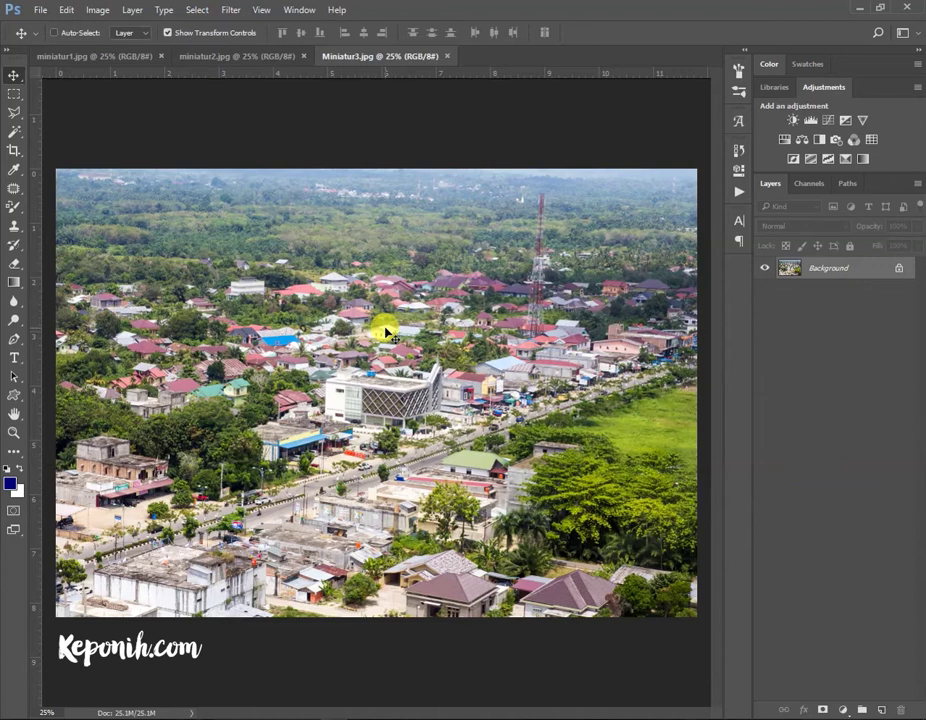
Return to the red-roofed building photo and choose Filter > Blur Gallery > Tilt-Shift.
{"action": "left_click", "coordinate": [244, 57]}
{"action": "left_click", "coordinate": [139, 60]}
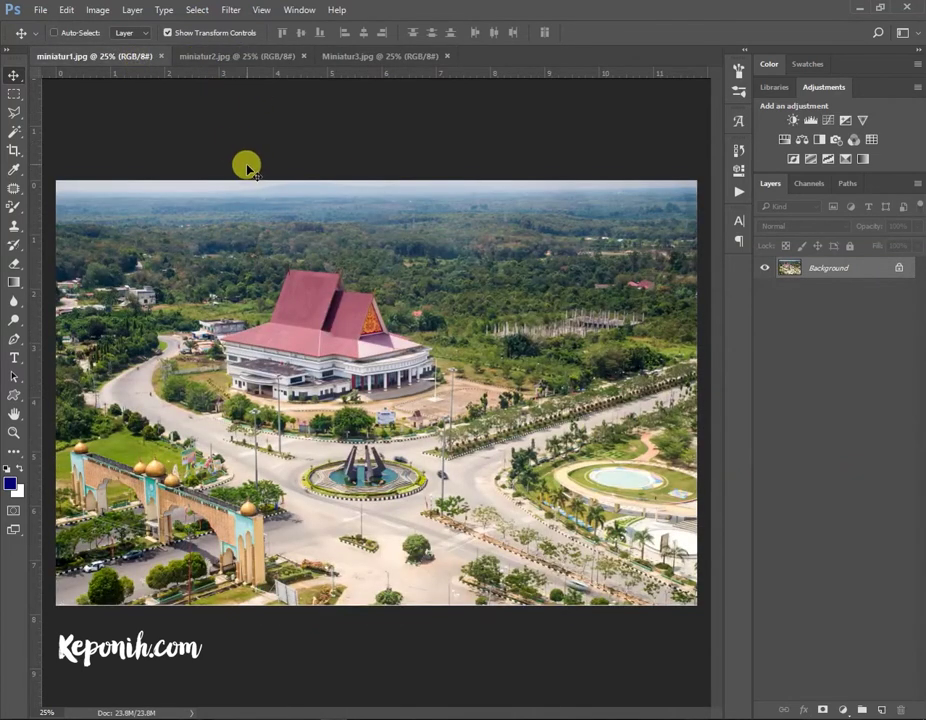
{"action": "left_click", "coordinate": [233, 11]}
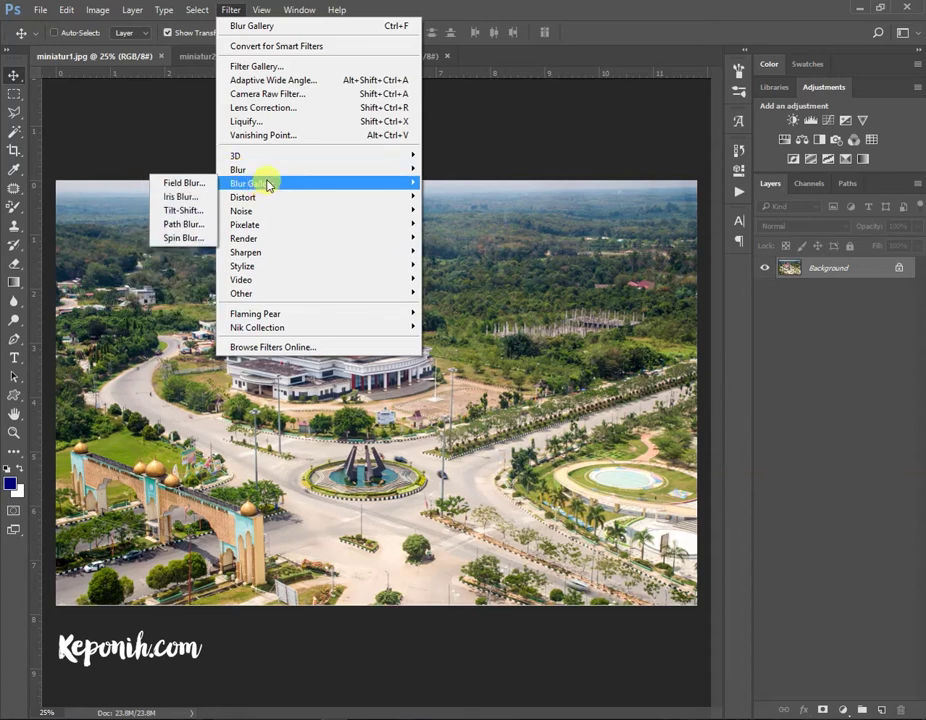
{"action": "mouse_move", "coordinate": [252, 183]}
{"action": "left_click", "coordinate": [198, 212]}
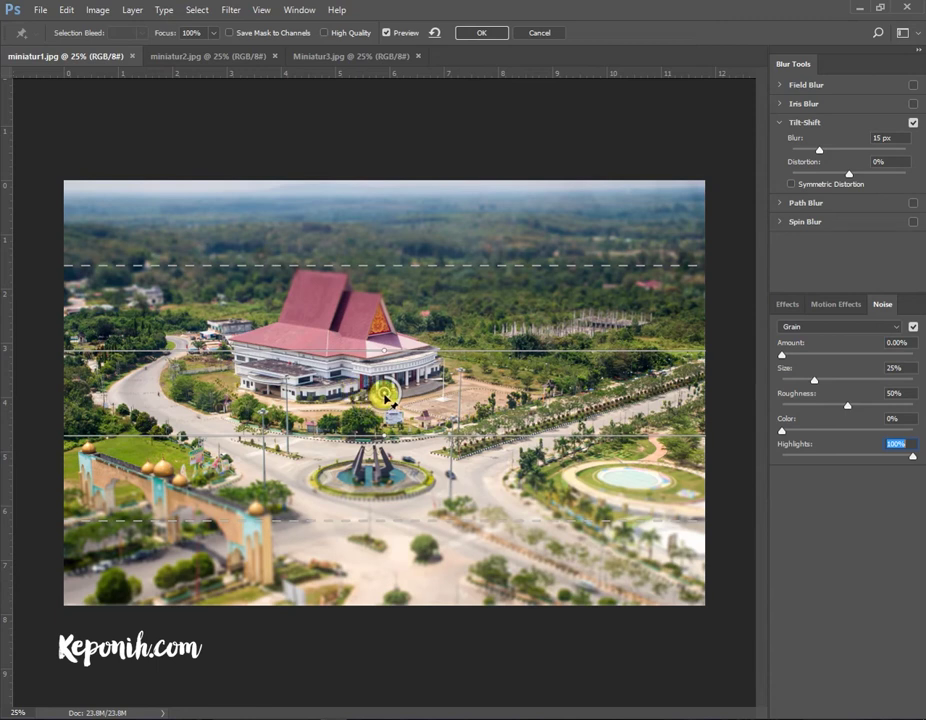
Place the focus pin on the red-roofed building, with 27 px blur and -58% distortion.
{"action": "mouse_move", "coordinate": [389, 394]}
{"action": "left_mouse_down"}
{"action": "mouse_move", "coordinate": [335, 349]}
{"action": "mouse_move", "coordinate": [345, 378]}
{"action": "mouse_move", "coordinate": [345, 318]}
{"action": "mouse_move", "coordinate": [312, 364]}
{"action": "mouse_move", "coordinate": [342, 377]}
{"action": "left_mouse_up"}
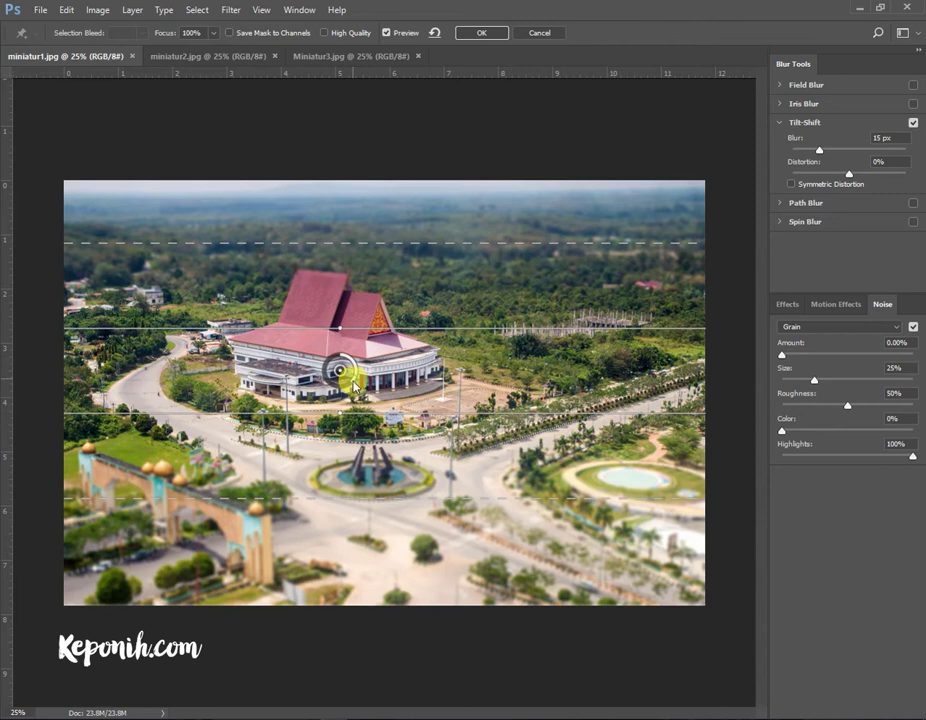
{"action": "mouse_move", "coordinate": [352, 386]}
{"action": "left_mouse_down"}
{"action": "mouse_move", "coordinate": [327, 368]}
{"action": "mouse_move", "coordinate": [341, 378]}
{"action": "left_mouse_up"}
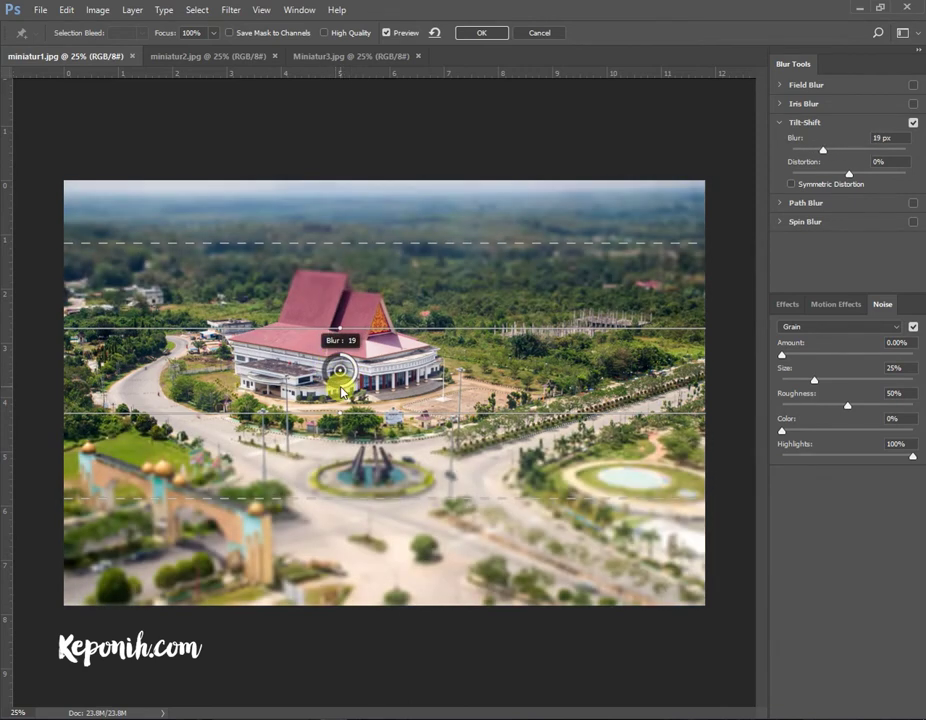
{"action": "mouse_move", "coordinate": [824, 151]}
{"action": "left_mouse_down"}
{"action": "mouse_move", "coordinate": [864, 151]}
{"action": "mouse_move", "coordinate": [802, 151]}
{"action": "mouse_move", "coordinate": [853, 151]}
{"action": "mouse_move", "coordinate": [831, 151]}
{"action": "left_mouse_up"}
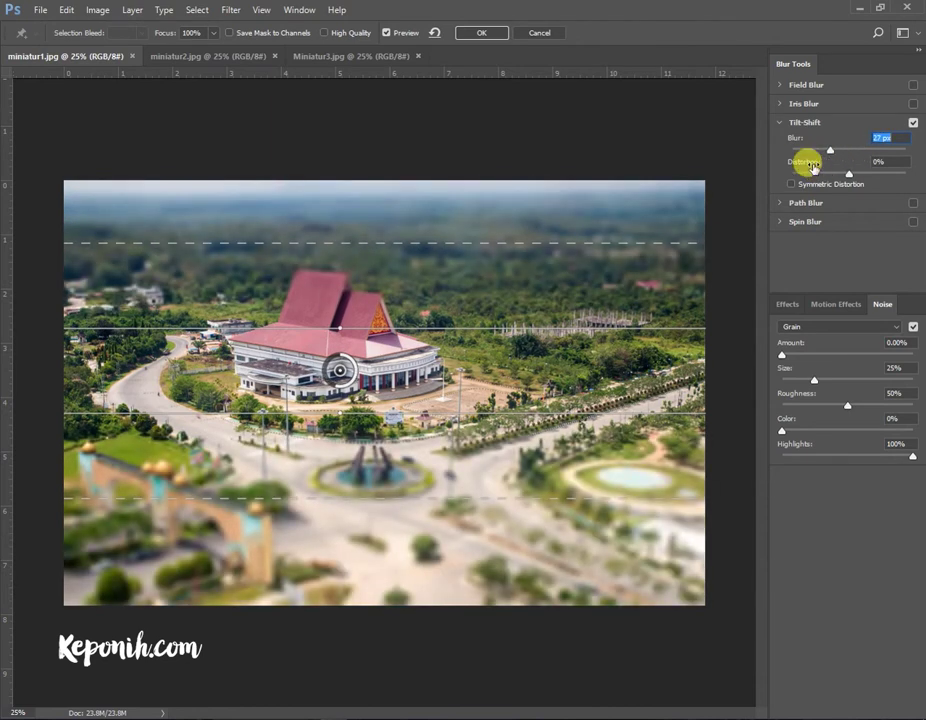
{"action": "mouse_move", "coordinate": [847, 174]}
{"action": "left_mouse_down"}
{"action": "mouse_move", "coordinate": [816, 170]}
{"action": "mouse_move", "coordinate": [891, 173]}
{"action": "mouse_move", "coordinate": [798, 172]}
{"action": "mouse_move", "coordinate": [899, 165]}
{"action": "mouse_move", "coordinate": [802, 159]}
{"action": "mouse_move", "coordinate": [910, 165]}
{"action": "mouse_move", "coordinate": [842, 165]}
{"action": "mouse_move", "coordinate": [862, 161]}
{"action": "mouse_move", "coordinate": [816, 172]}
{"action": "left_mouse_up"}
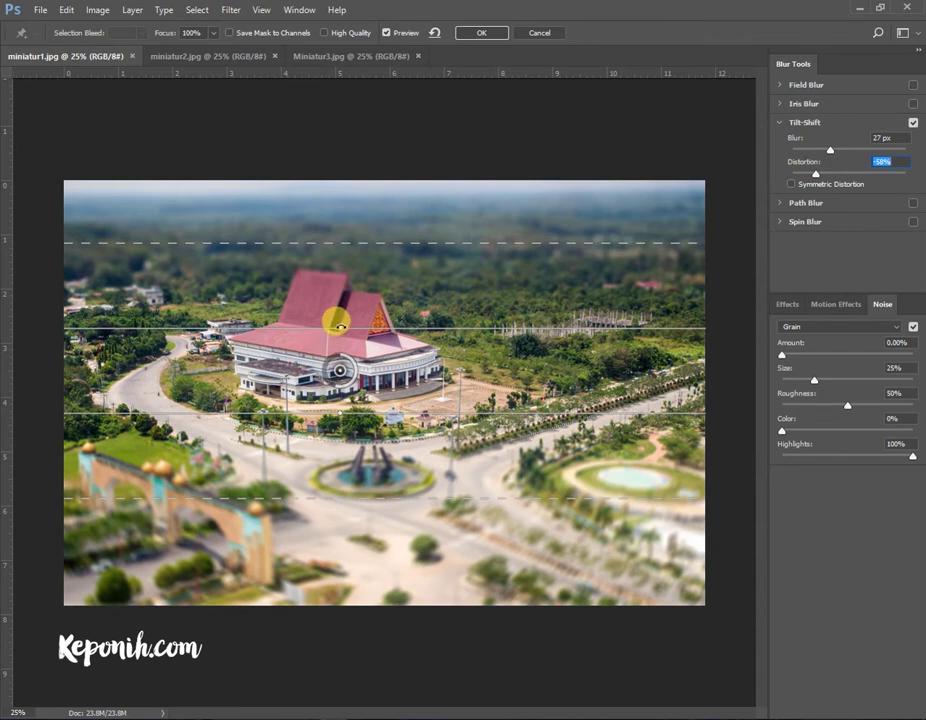
{"action": "left_click_drag", "start_coordinate": [338, 325], "coordinate": [338, 333]}
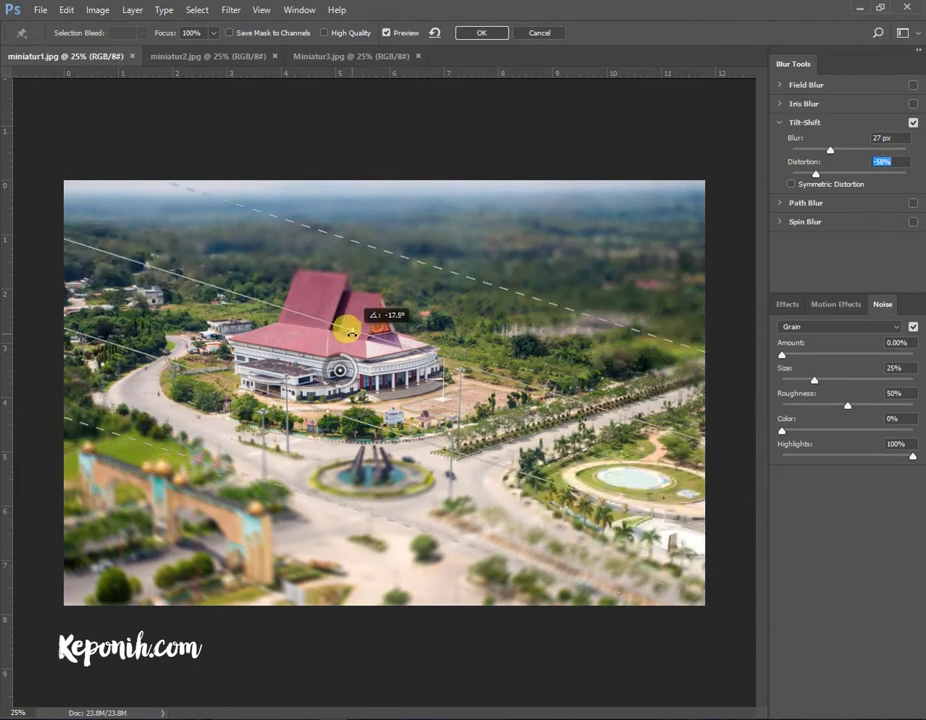
{"action": "left_click_drag", "start_coordinate": [340, 370], "coordinate": [351, 348]}
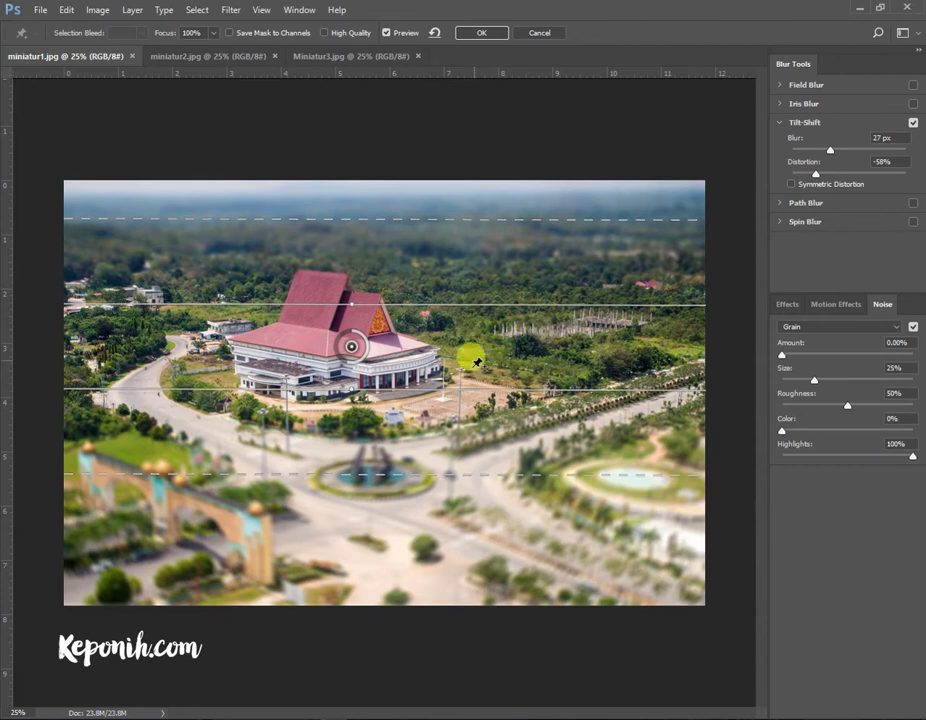
Drag the solid focus lines to widen the sharp band around the building.
{"action": "left_click_drag", "start_coordinate": [471, 305], "coordinate": [471, 316]}
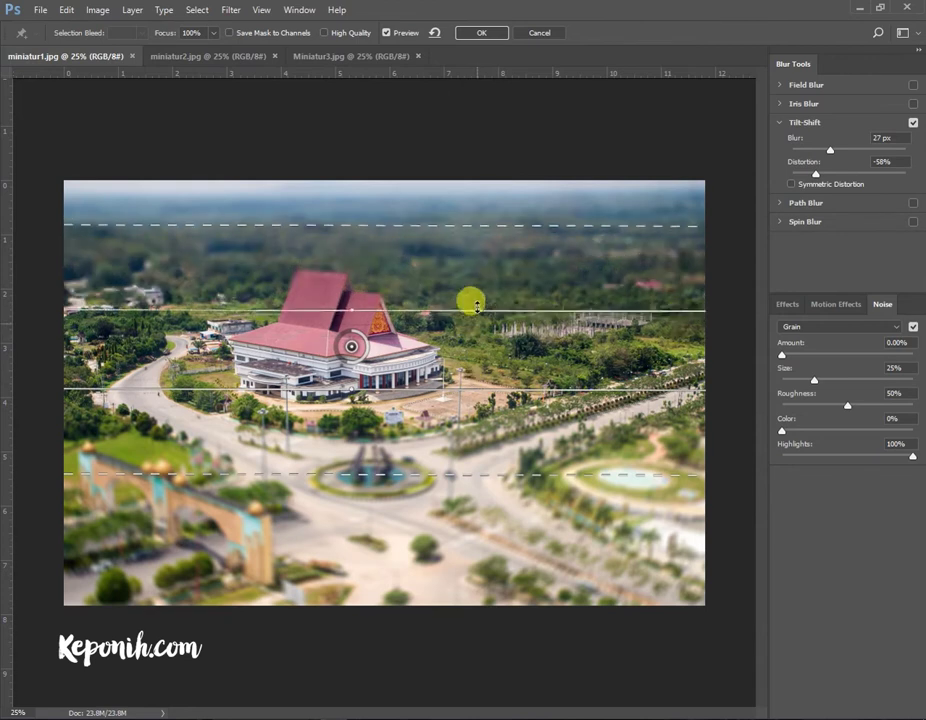
{"action": "mouse_move", "coordinate": [473, 386]}
{"action": "left_mouse_down"}
{"action": "mouse_move", "coordinate": [480, 351]}
{"action": "mouse_move", "coordinate": [471, 400]}
{"action": "left_mouse_up"}
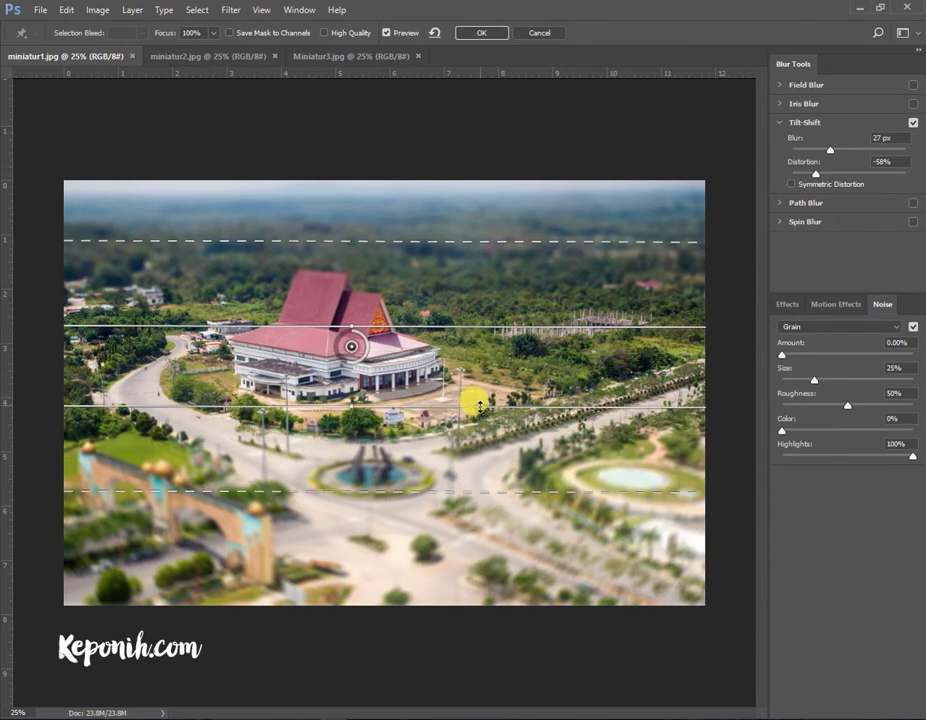
{"action": "left_click_drag", "start_coordinate": [473, 325], "coordinate": [480, 286]}
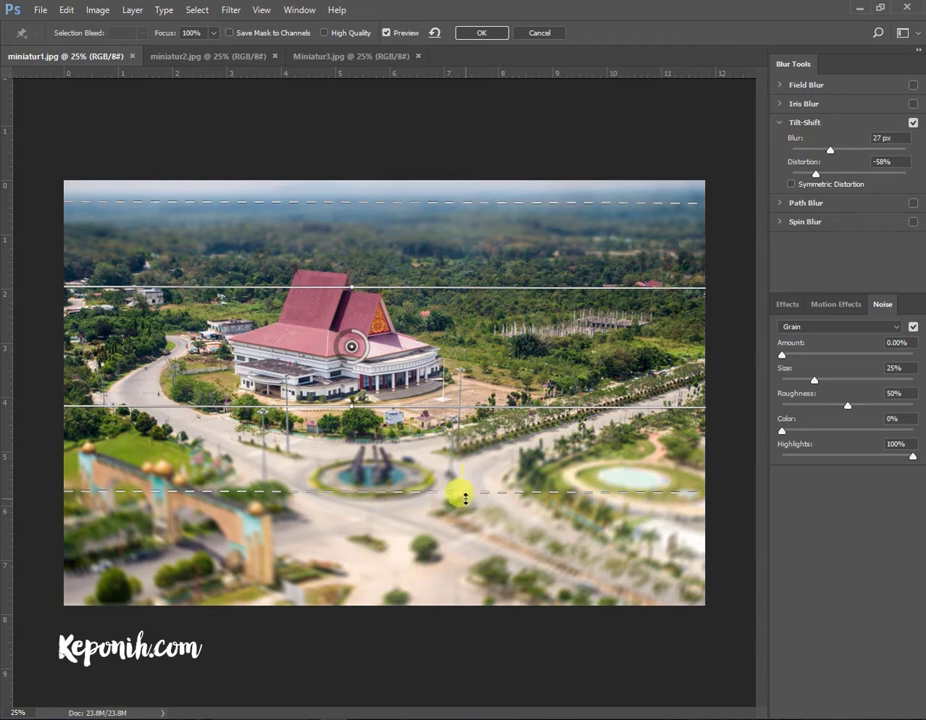
Set the dashed feather lines so blur fades above the treeline and below the roundabout.
{"action": "left_click_drag", "start_coordinate": [444, 491], "coordinate": [438, 588]}
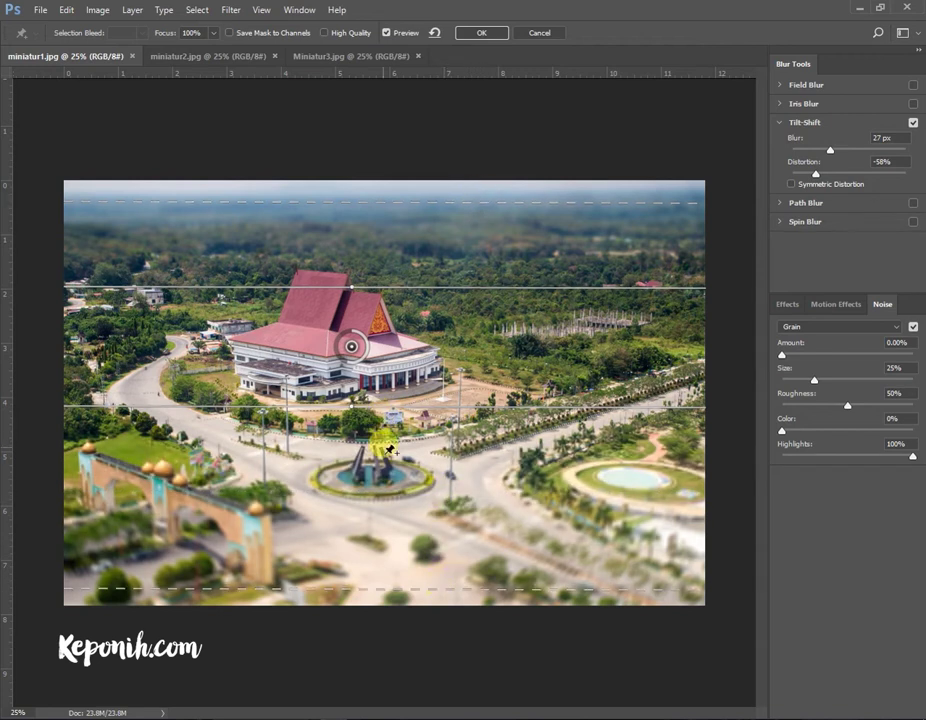
{"action": "left_click_drag", "start_coordinate": [380, 588], "coordinate": [372, 437]}
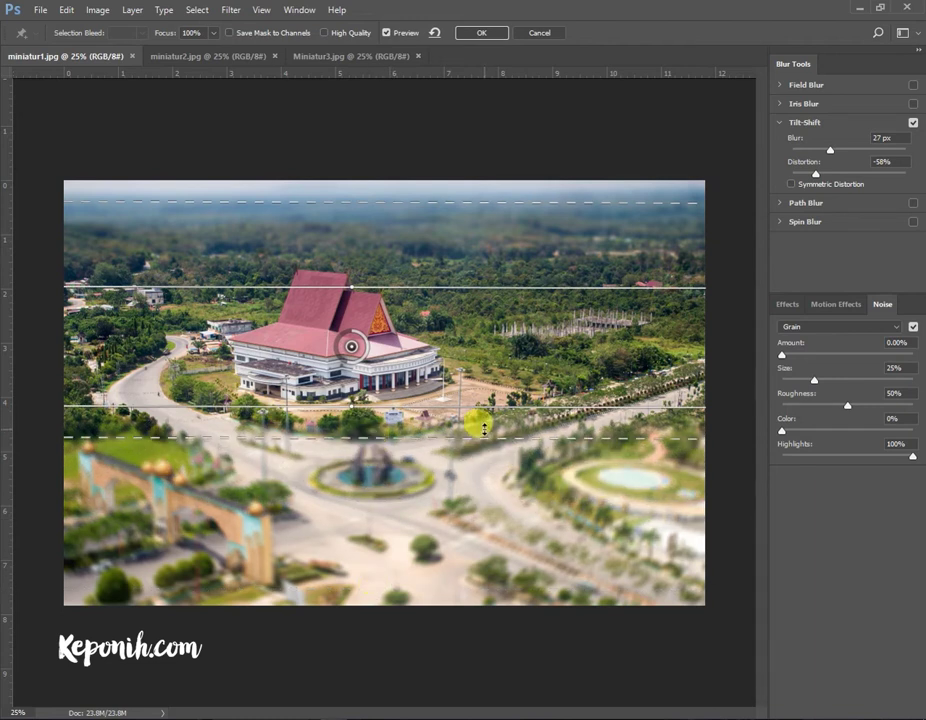
{"action": "left_click_drag", "start_coordinate": [476, 437], "coordinate": [481, 476]}
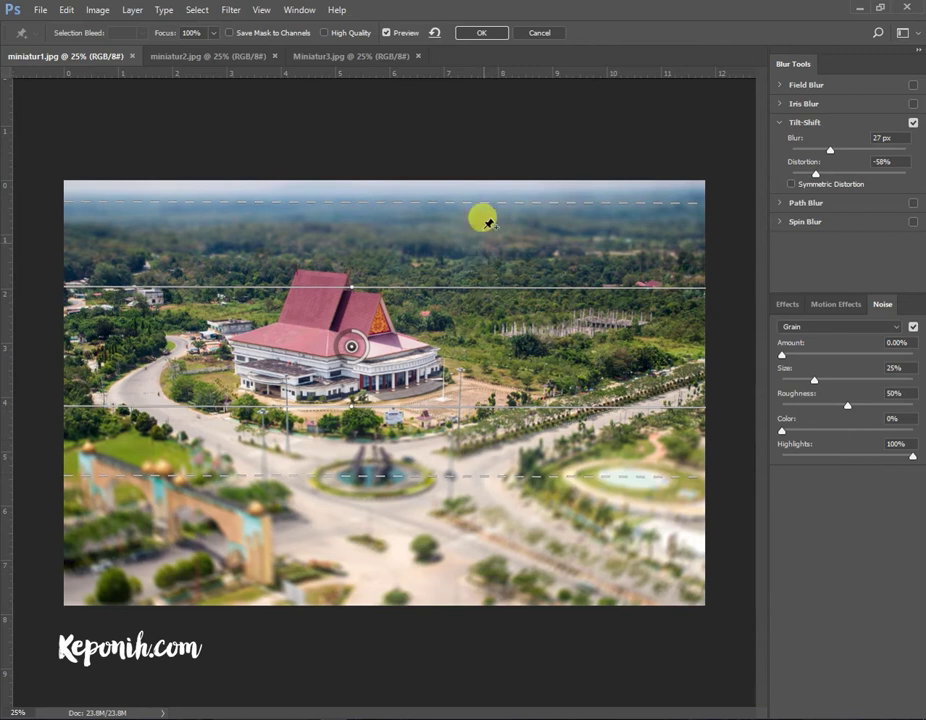
{"action": "mouse_move", "coordinate": [481, 200]}
{"action": "left_mouse_down"}
{"action": "mouse_move", "coordinate": [485, 210]}
{"action": "mouse_move", "coordinate": [488, 193]}
{"action": "left_mouse_up"}
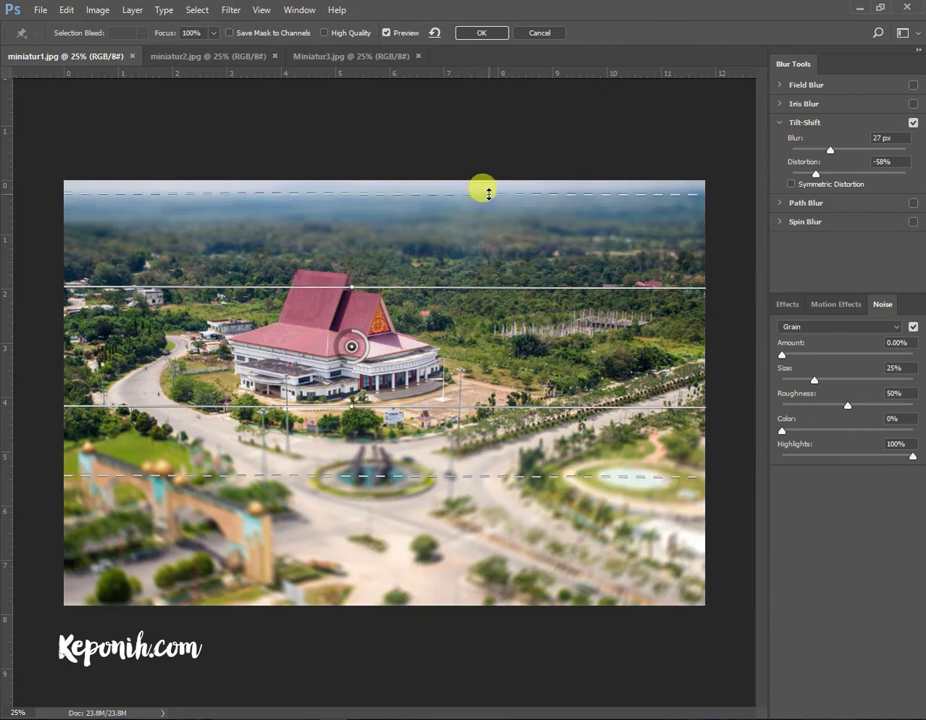
{"action": "left_click_drag", "start_coordinate": [462, 478], "coordinate": [460, 488]}
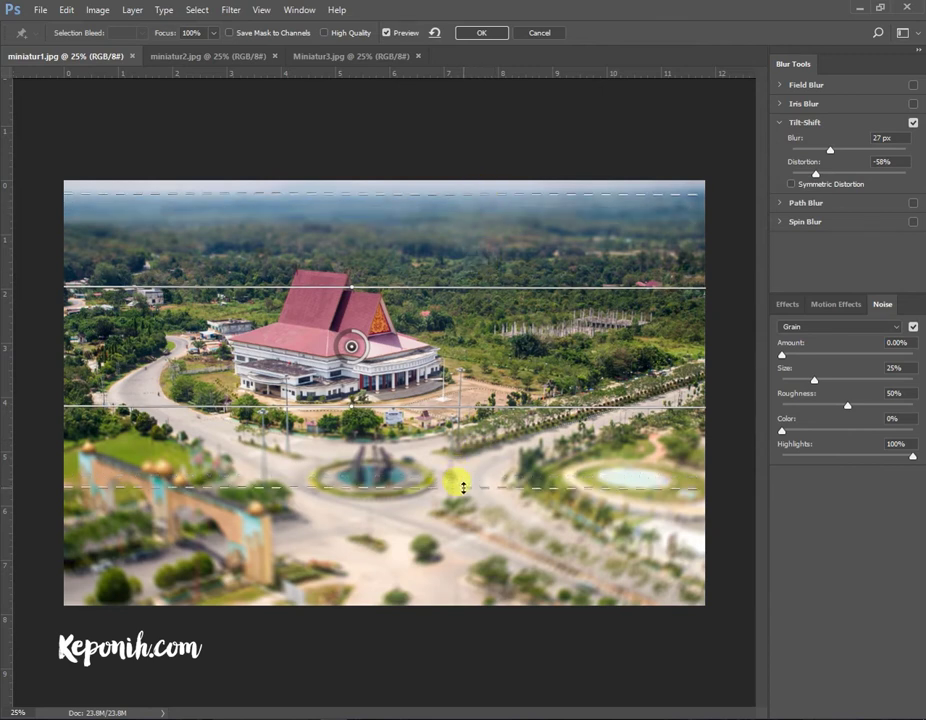
Add Grain noise at about 51% amount and 33% size, then apply the tilt-shift blur.
{"action": "left_click", "coordinate": [784, 306]}
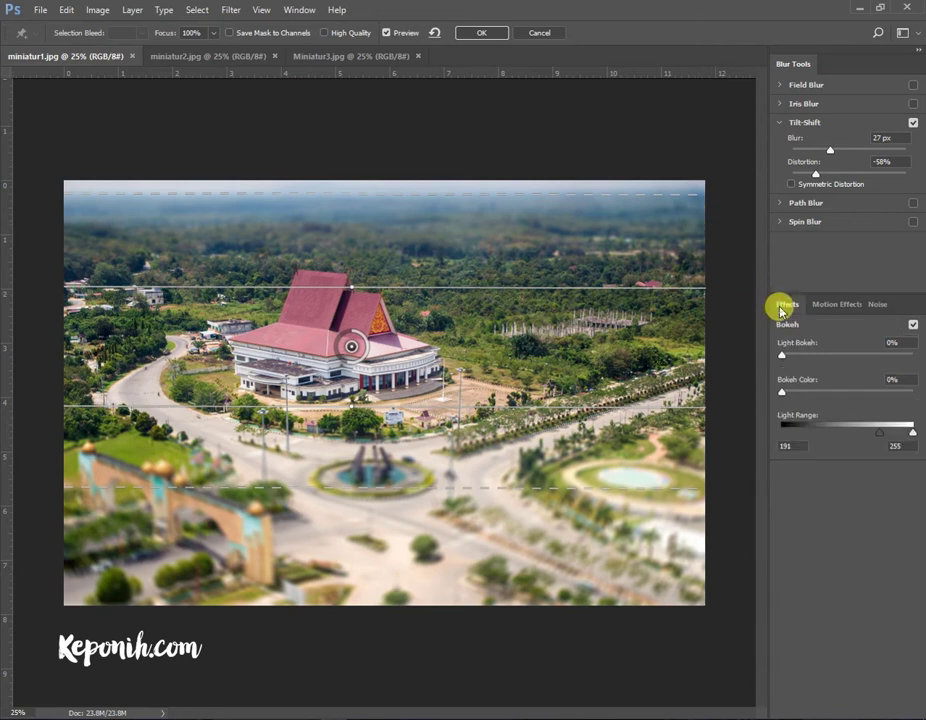
{"action": "left_click", "coordinate": [868, 306]}
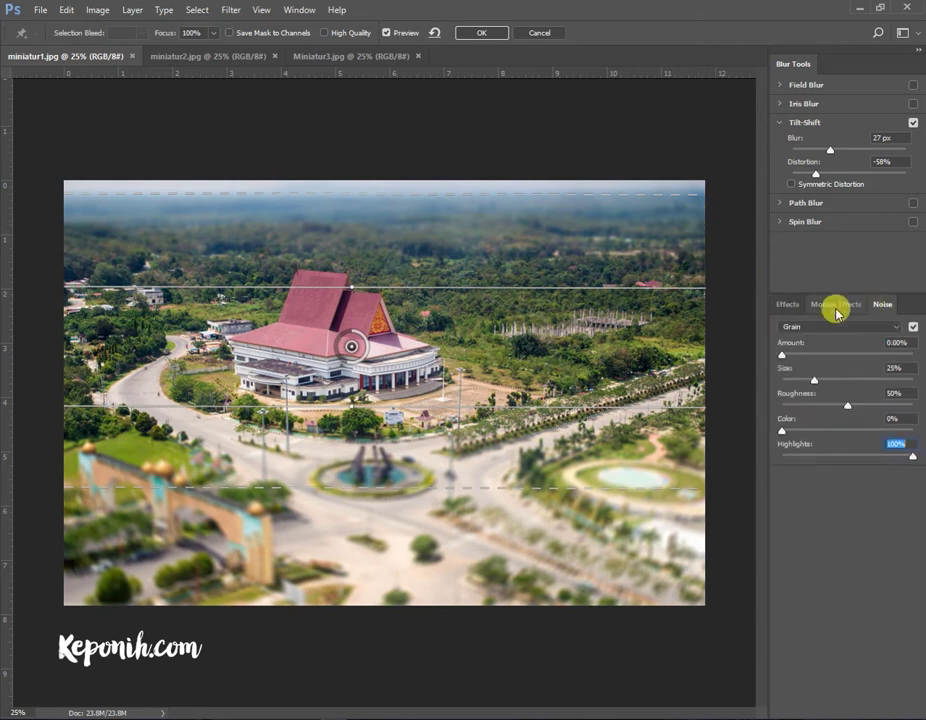
{"action": "left_click", "coordinate": [802, 326]}
{"action": "left_click", "coordinate": [802, 328]}
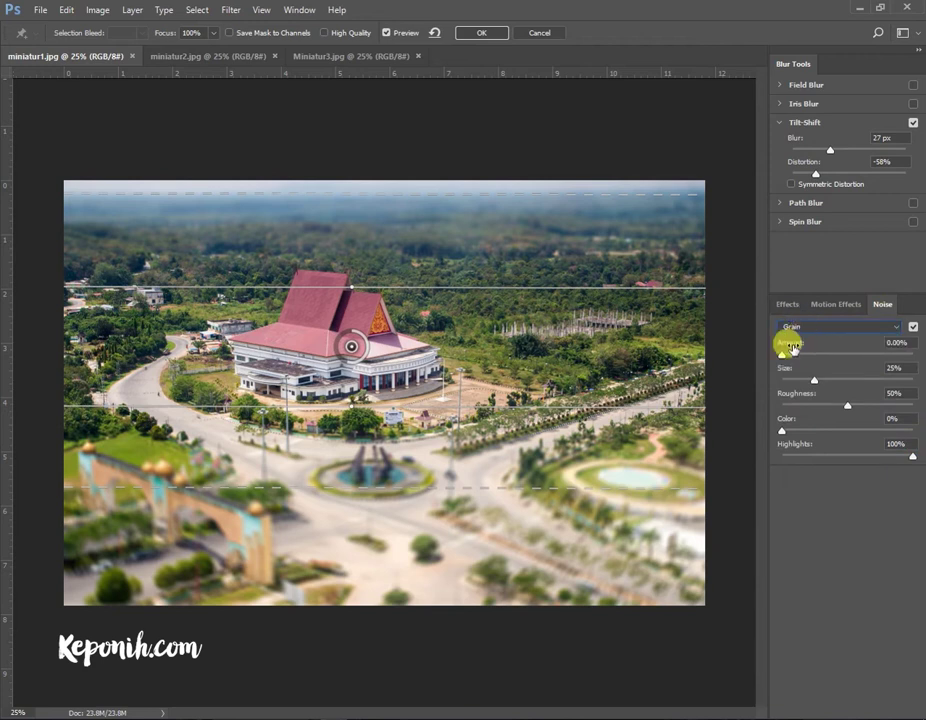
{"action": "left_click_drag", "start_coordinate": [785, 359], "coordinate": [858, 356]}
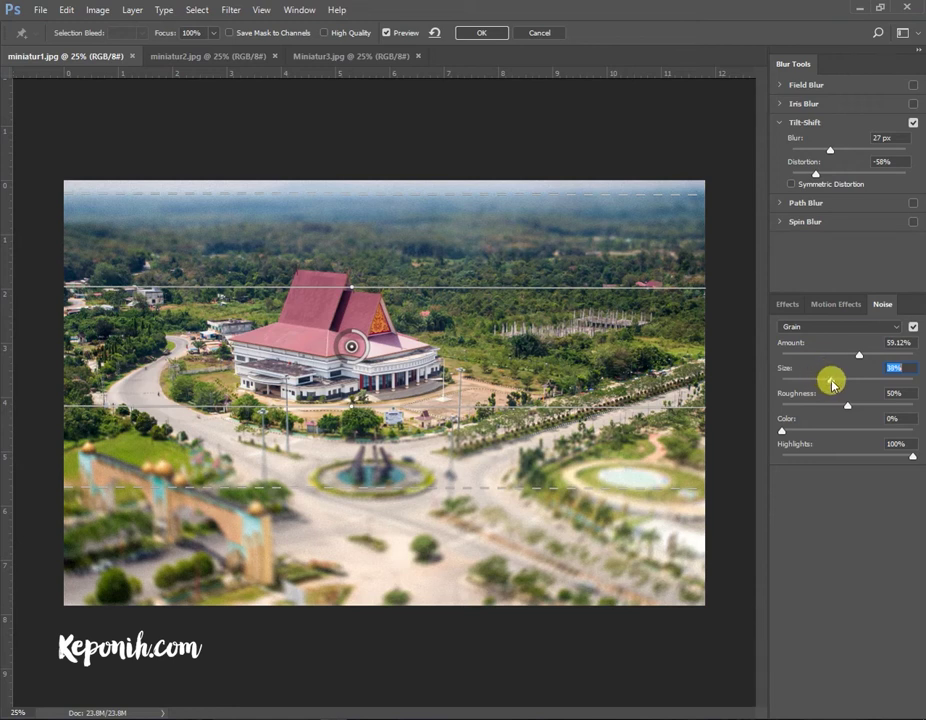
{"action": "left_click_drag", "start_coordinate": [858, 356], "coordinate": [846, 358]}
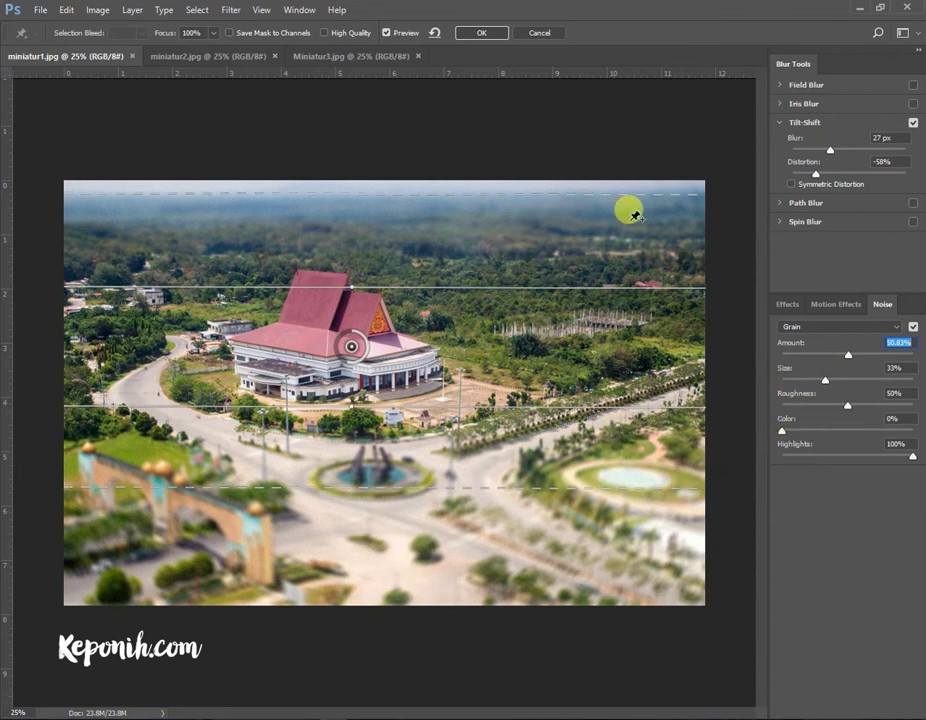
{"action": "left_click", "coordinate": [479, 37]}
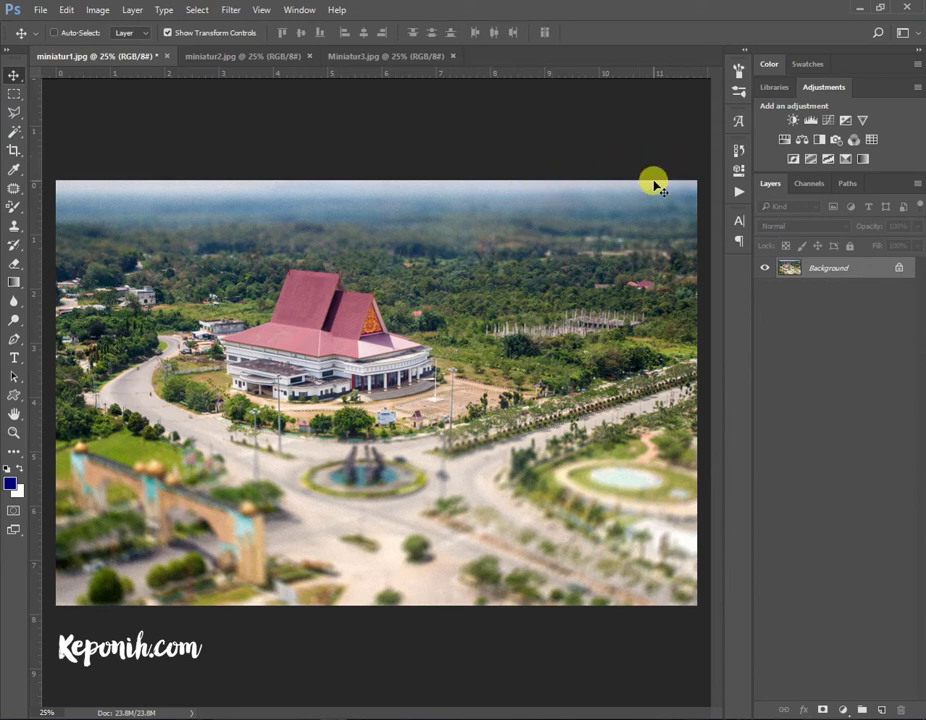
Add a Hue/Saturation adjustment layer with Saturation at +38.
{"action": "left_click", "coordinate": [782, 143]}
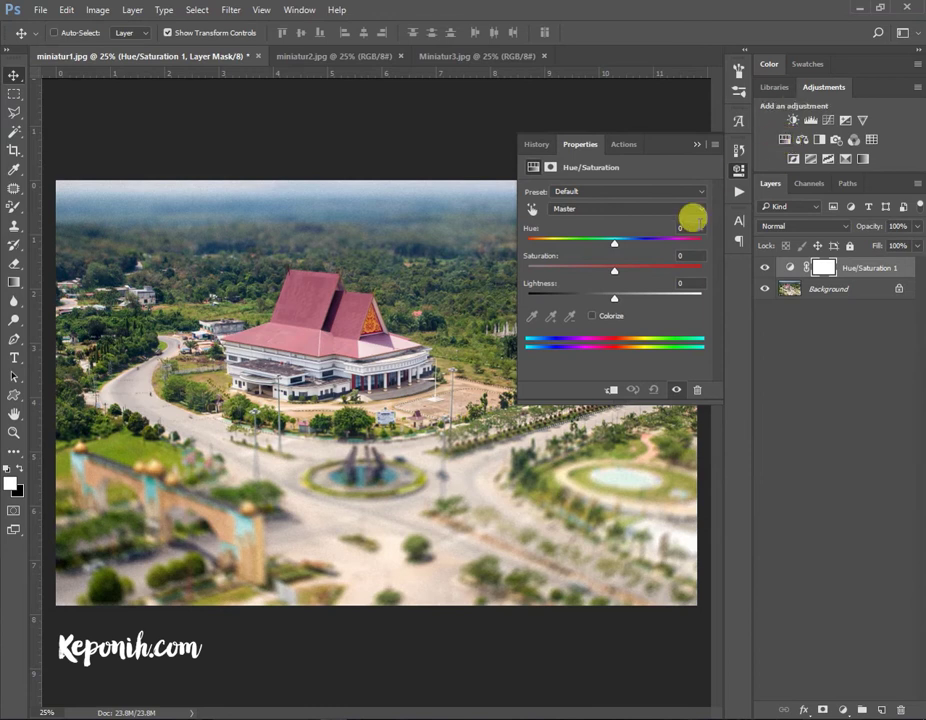
{"action": "left_click_drag", "start_coordinate": [632, 276], "coordinate": [656, 276]}
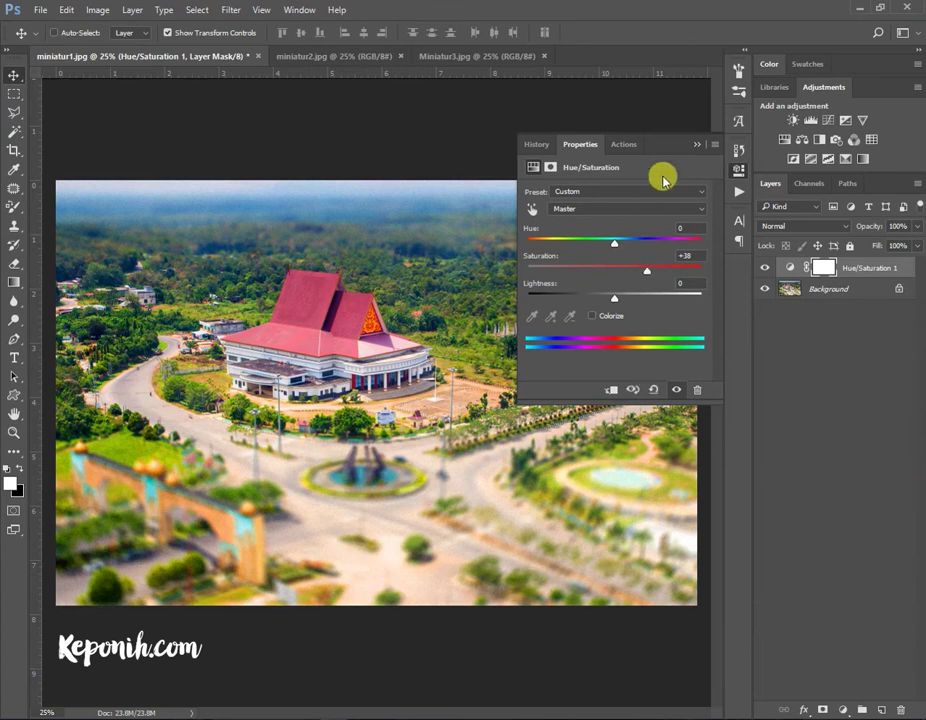
{"action": "left_click", "coordinate": [696, 145]}
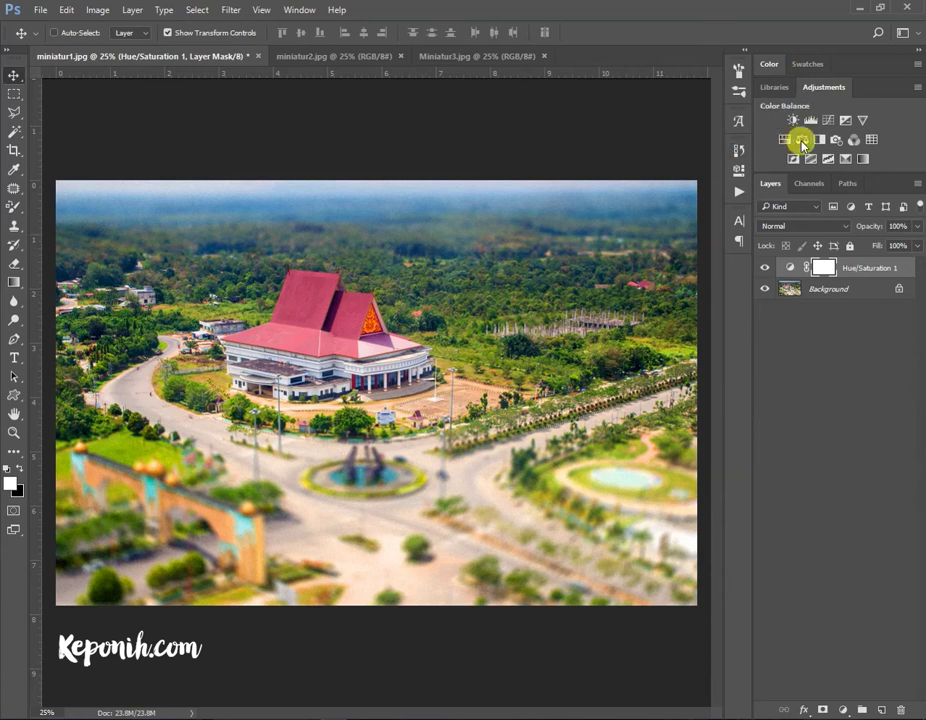
Add a Color Balance layer with midtones Cyan-Red -21, Magenta-Green +18, Yellow-Blue -11.
{"action": "left_click", "coordinate": [802, 141]}
{"action": "mouse_move", "coordinate": [595, 224]}
{"action": "left_mouse_down"}
{"action": "mouse_move", "coordinate": [585, 224]}
{"action": "mouse_move", "coordinate": [611, 249]}
{"action": "mouse_move", "coordinate": [612, 269]}
{"action": "mouse_move", "coordinate": [594, 278]}
{"action": "left_mouse_up"}
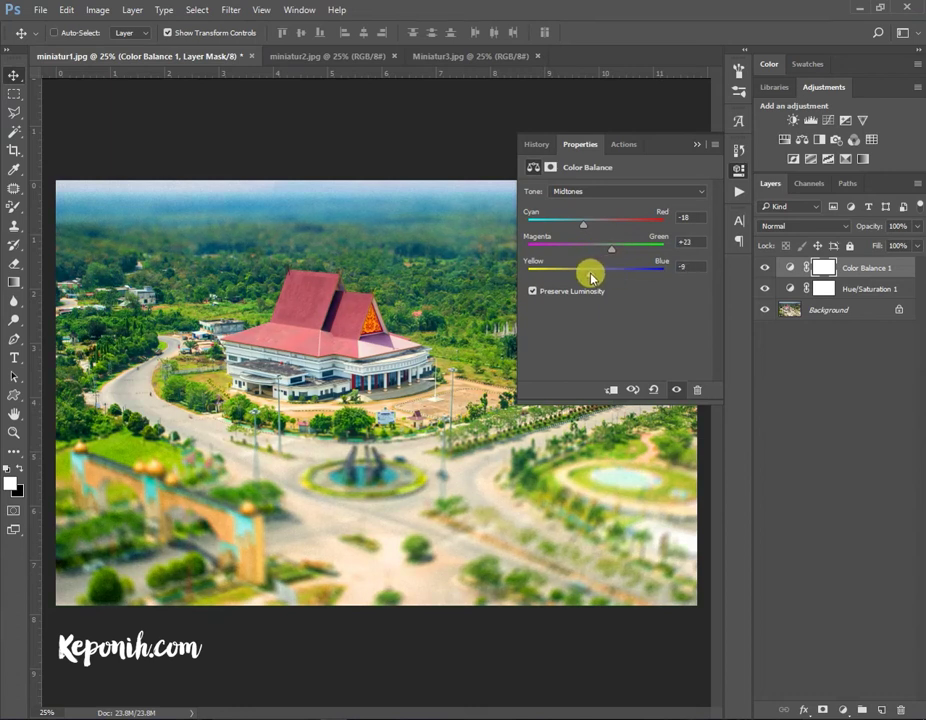
{"action": "left_click_drag", "start_coordinate": [605, 256], "coordinate": [581, 226]}
{"action": "left_click", "coordinate": [695, 146]}
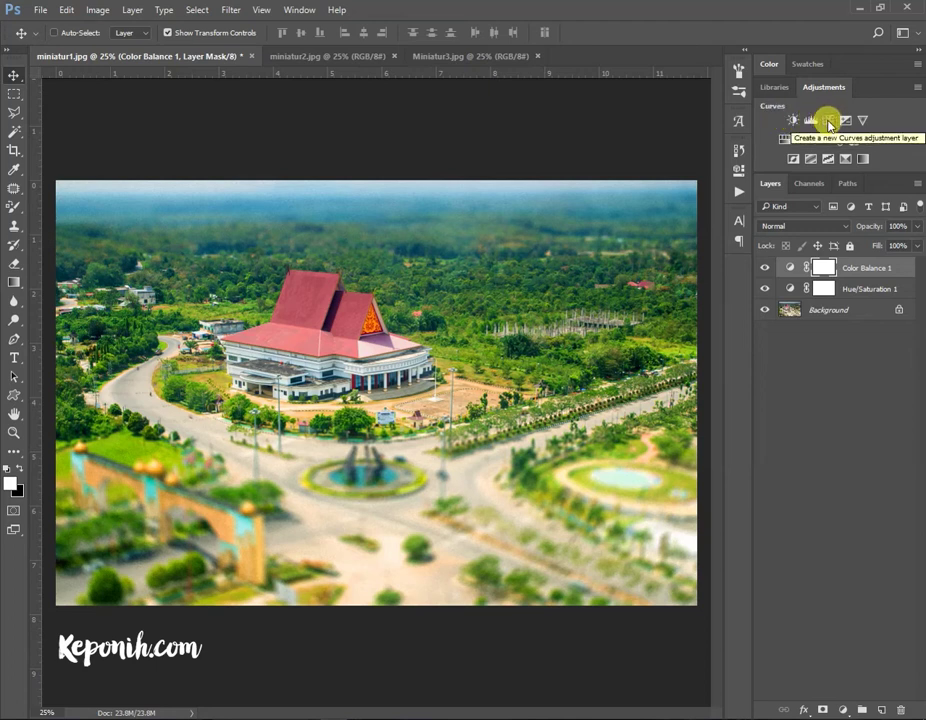
Add a Curves layer with the midpoint pulled down-right for darker, higher-contrast tones.
{"action": "left_click", "coordinate": [828, 122]}
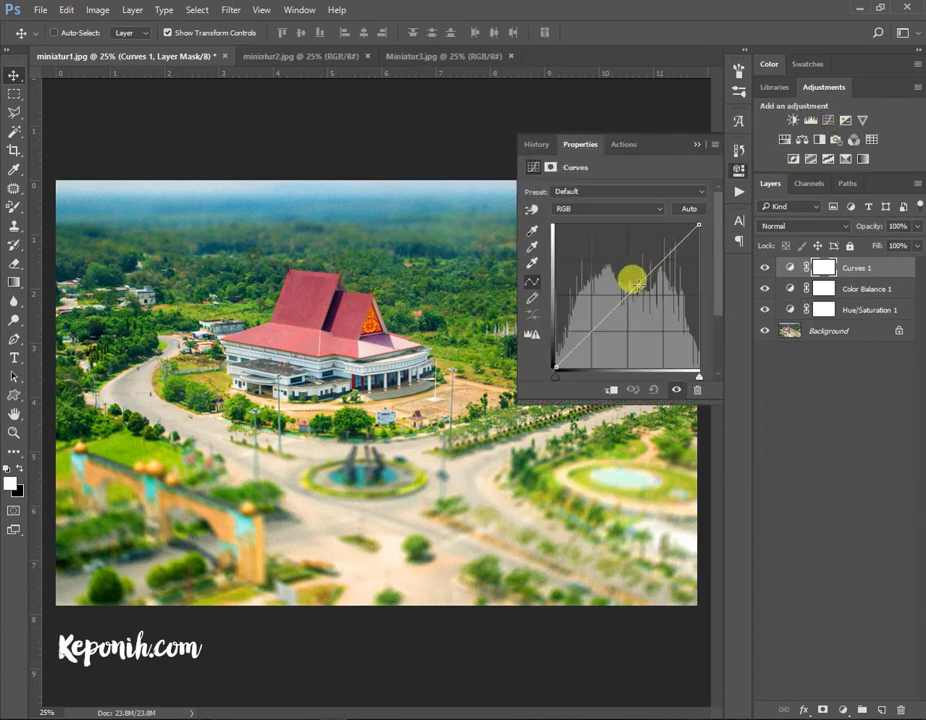
{"action": "left_click_drag", "start_coordinate": [624, 293], "coordinate": [634, 302]}
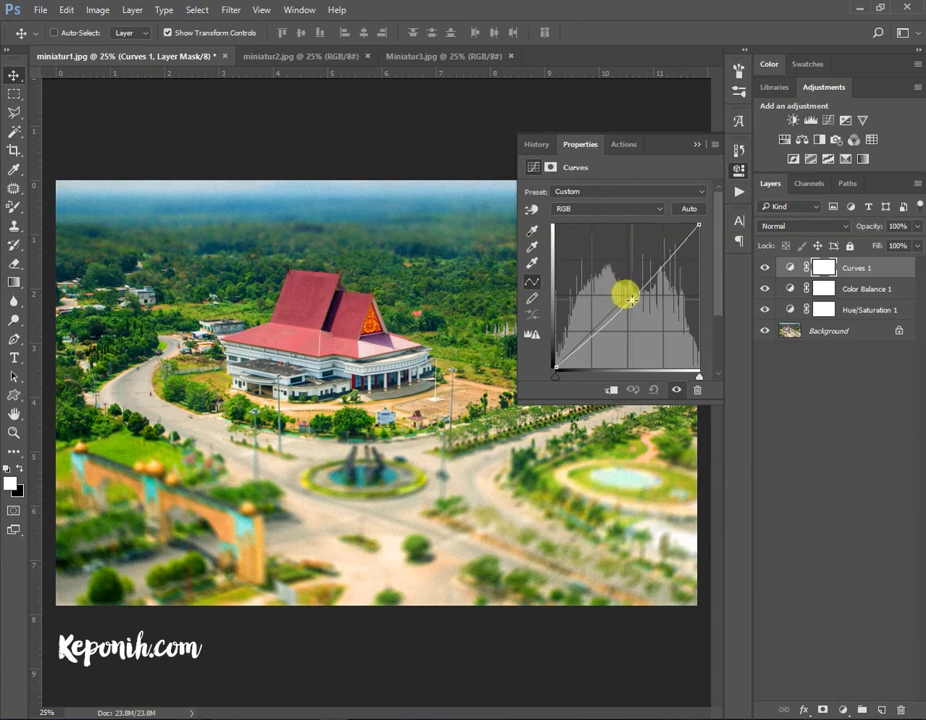
{"action": "left_click", "coordinate": [697, 145]}
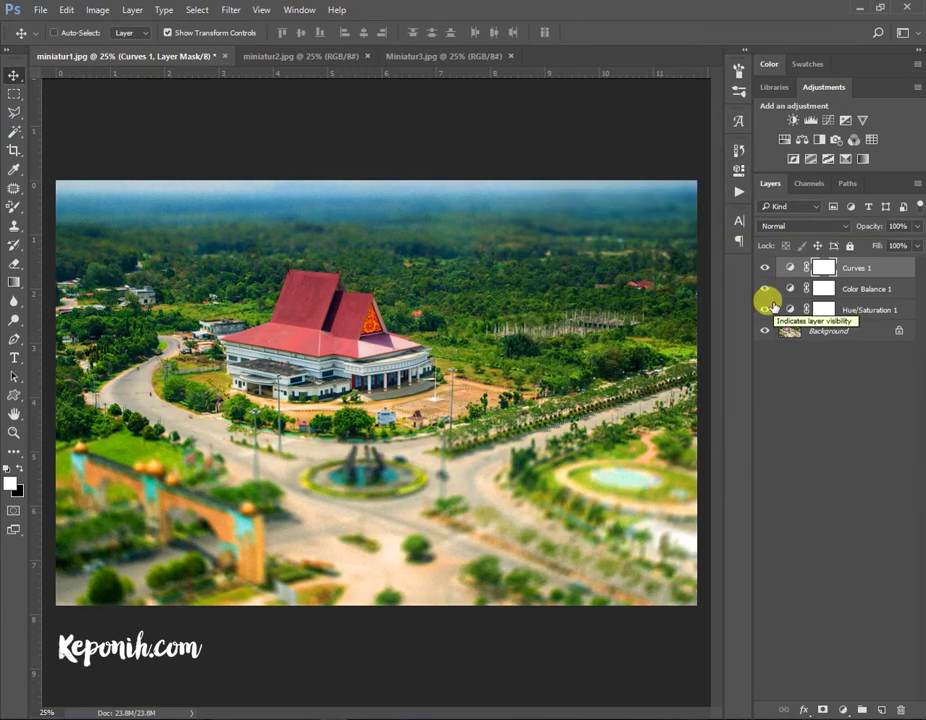
Bring up the miniatur2 stadium-and-mosque photo and open the Filter menu.
{"action": "left_click", "coordinate": [299, 57]}
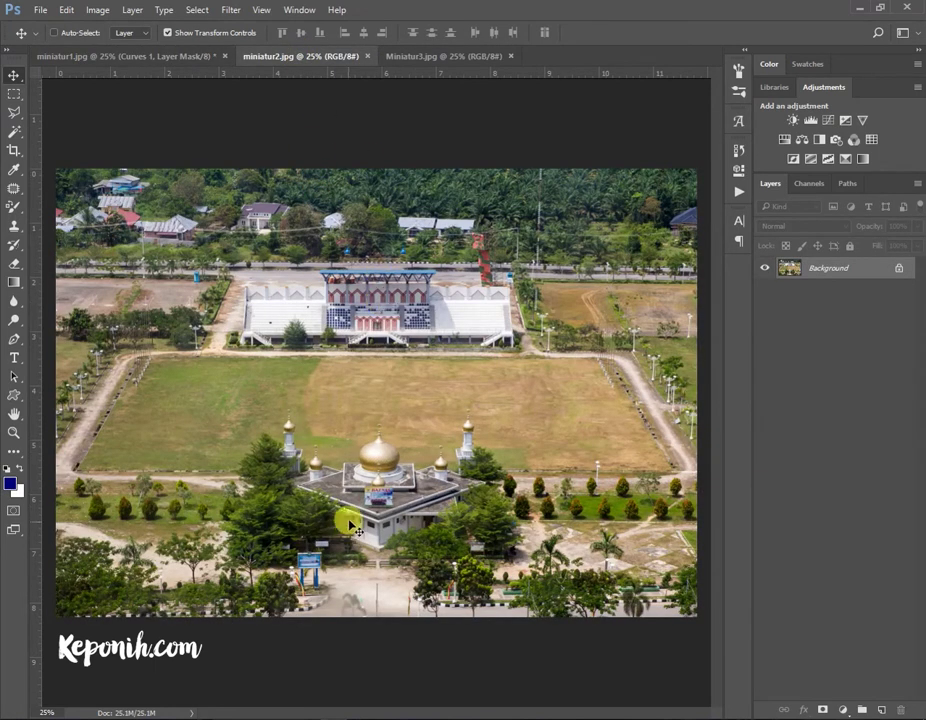
{"action": "left_click", "coordinate": [200, 58]}
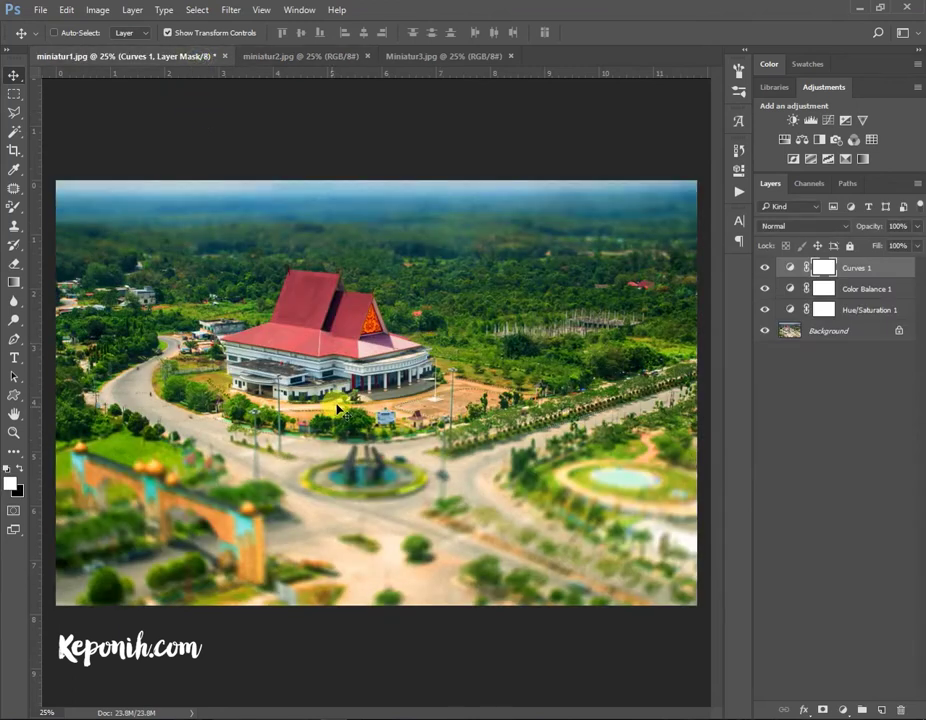
{"action": "left_click", "coordinate": [316, 57]}
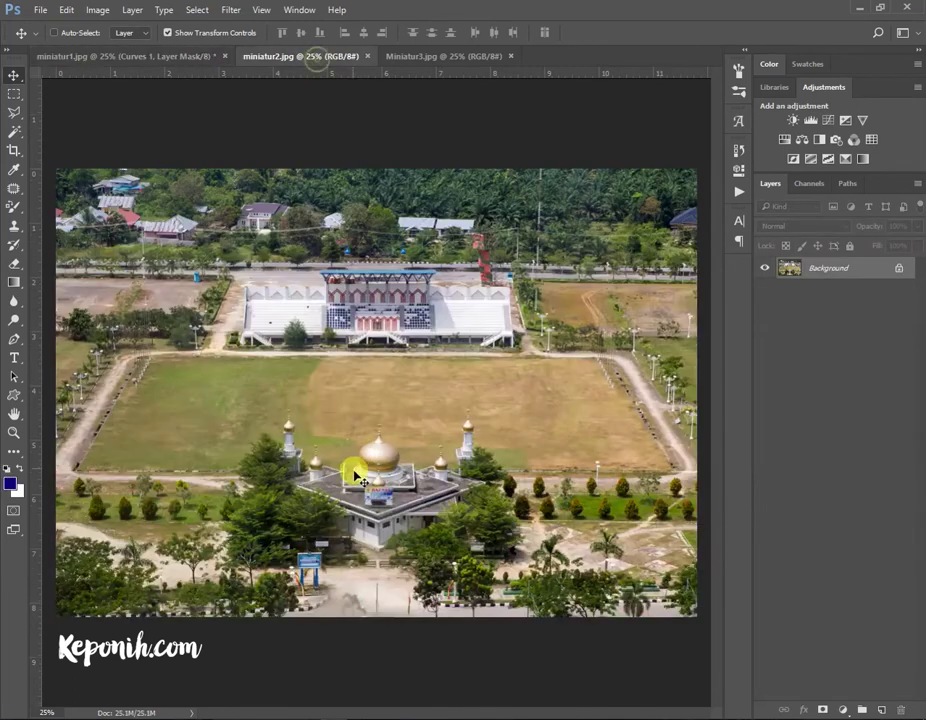
{"action": "left_click", "coordinate": [232, 11]}
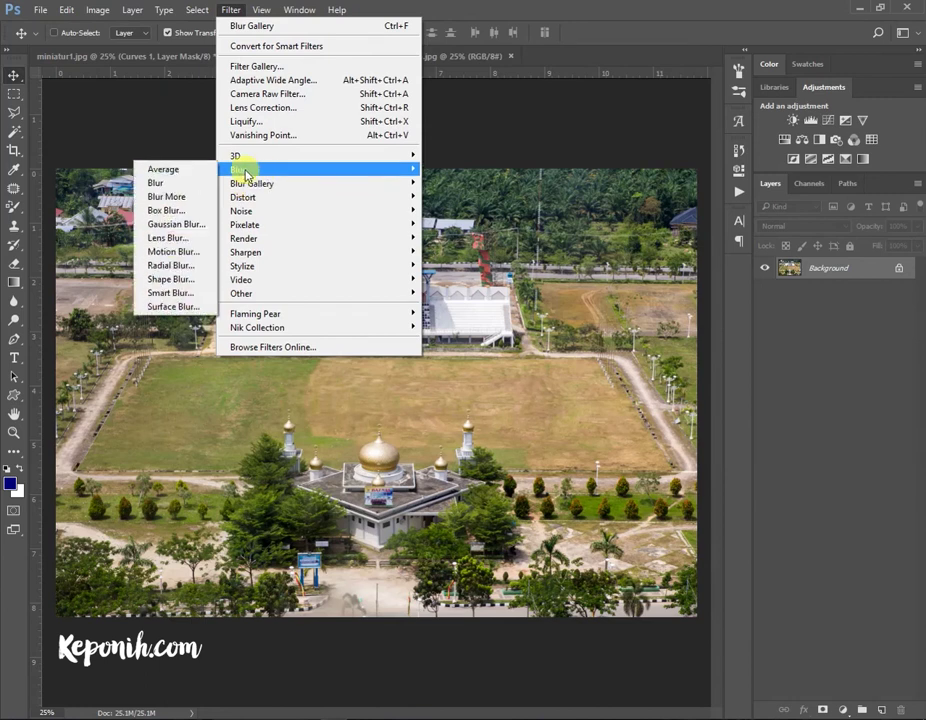
{"action": "mouse_move", "coordinate": [300, 183]}
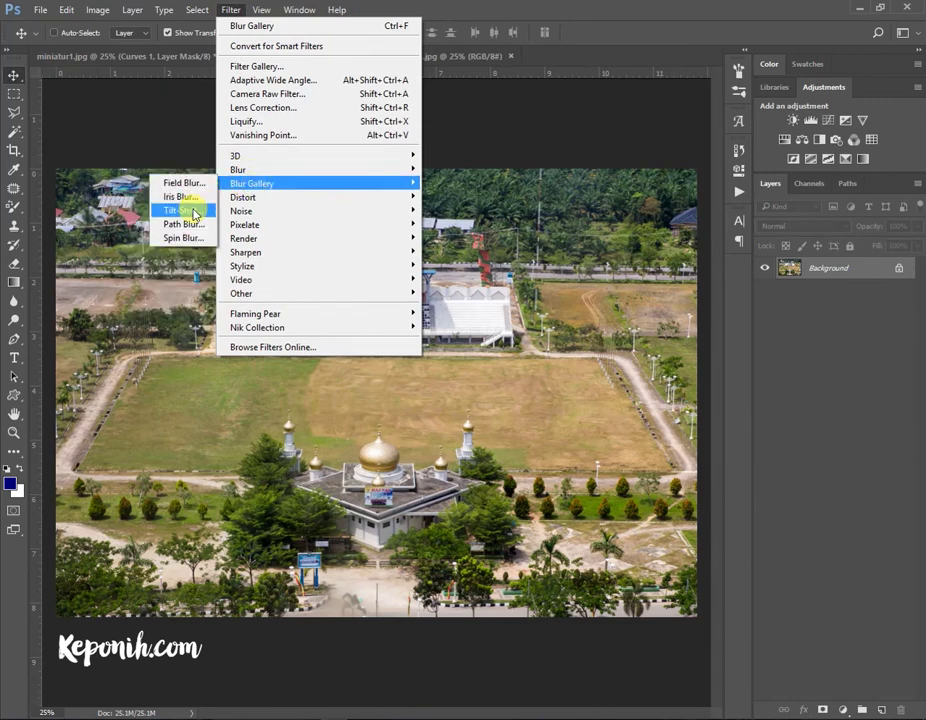
Start a Tilt-Shift blur with the focus band centred on the mosque and 27 px blur.
{"action": "left_click", "coordinate": [189, 213]}
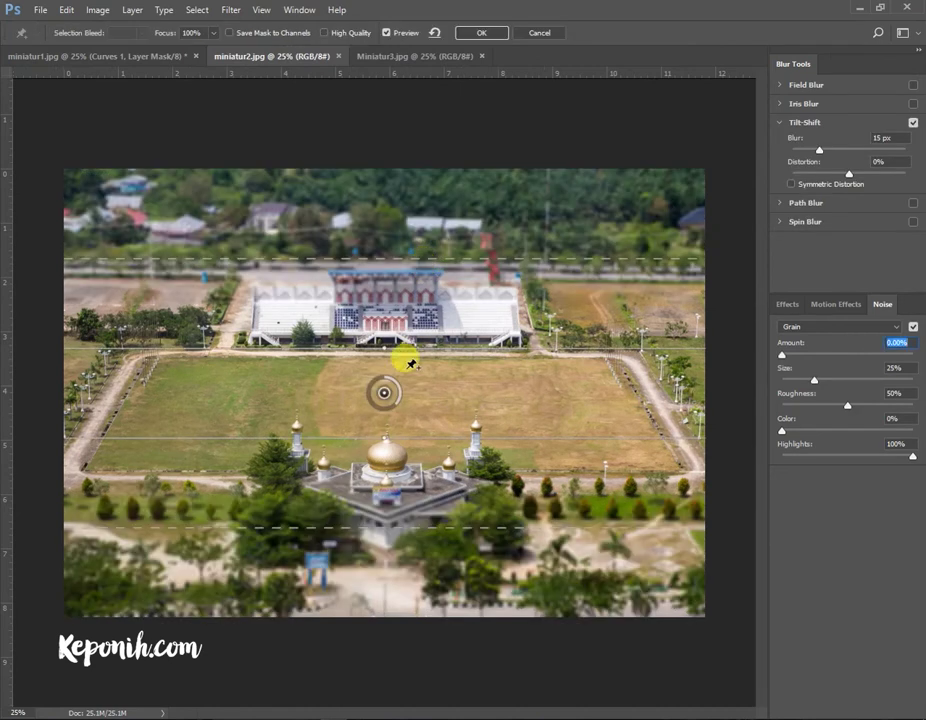
{"action": "mouse_move", "coordinate": [386, 393]}
{"action": "left_mouse_down"}
{"action": "mouse_move", "coordinate": [388, 502]}
{"action": "mouse_move", "coordinate": [389, 490]}
{"action": "left_mouse_up"}
{"action": "left_click_drag", "start_coordinate": [377, 620], "coordinate": [380, 594]}
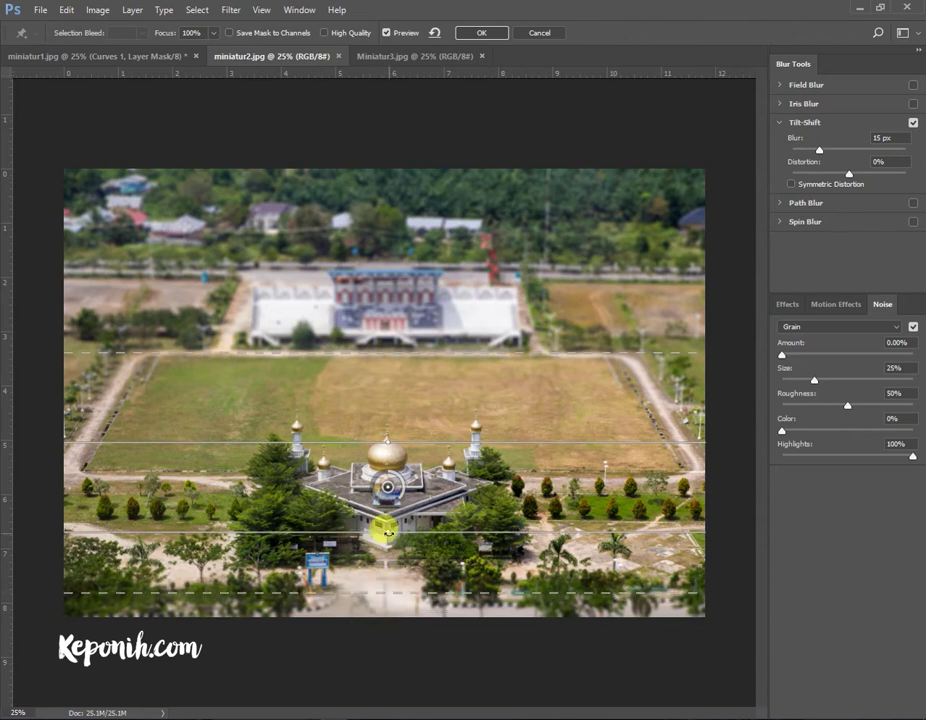
{"action": "left_click_drag", "start_coordinate": [384, 530], "coordinate": [397, 521]}
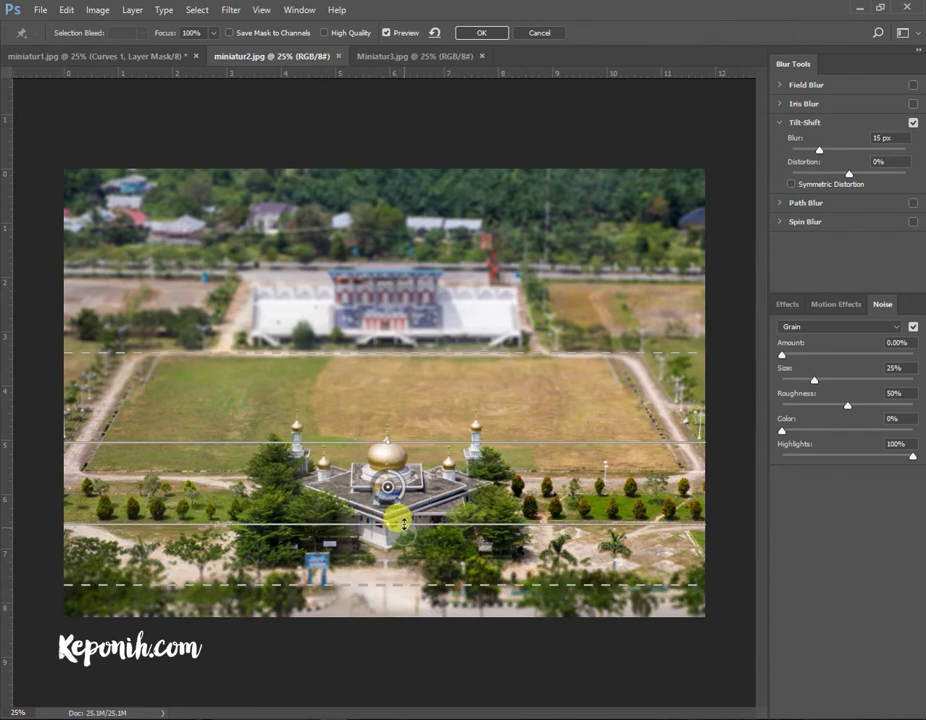
{"action": "left_click_drag", "start_coordinate": [409, 441], "coordinate": [413, 448]}
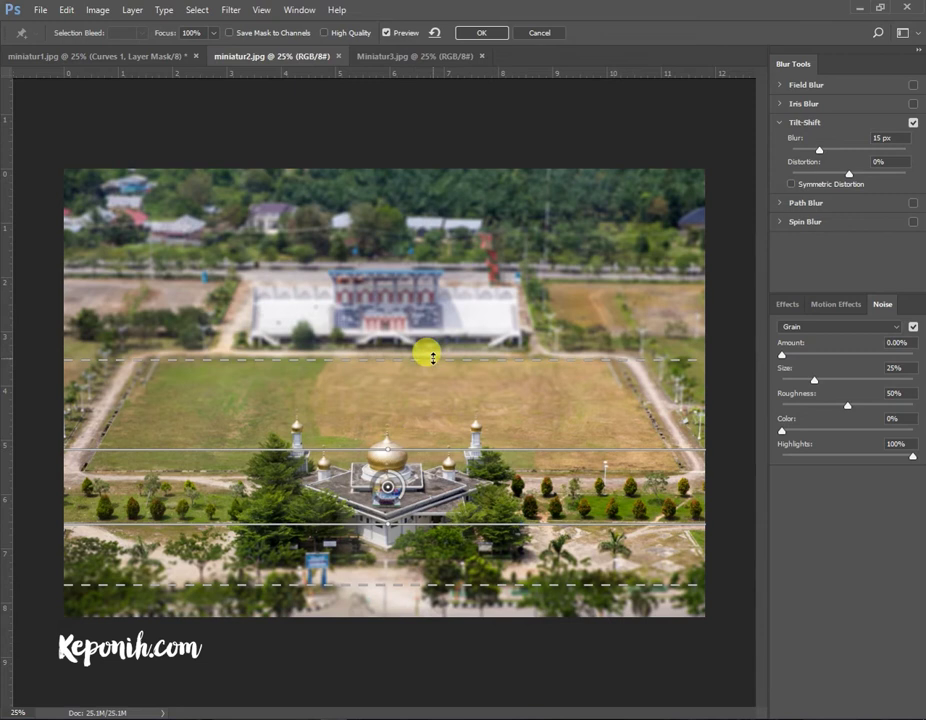
{"action": "mouse_move", "coordinate": [825, 152]}
{"action": "left_mouse_down"}
{"action": "mouse_move", "coordinate": [836, 154]}
{"action": "mouse_move", "coordinate": [816, 174]}
{"action": "left_mouse_up"}
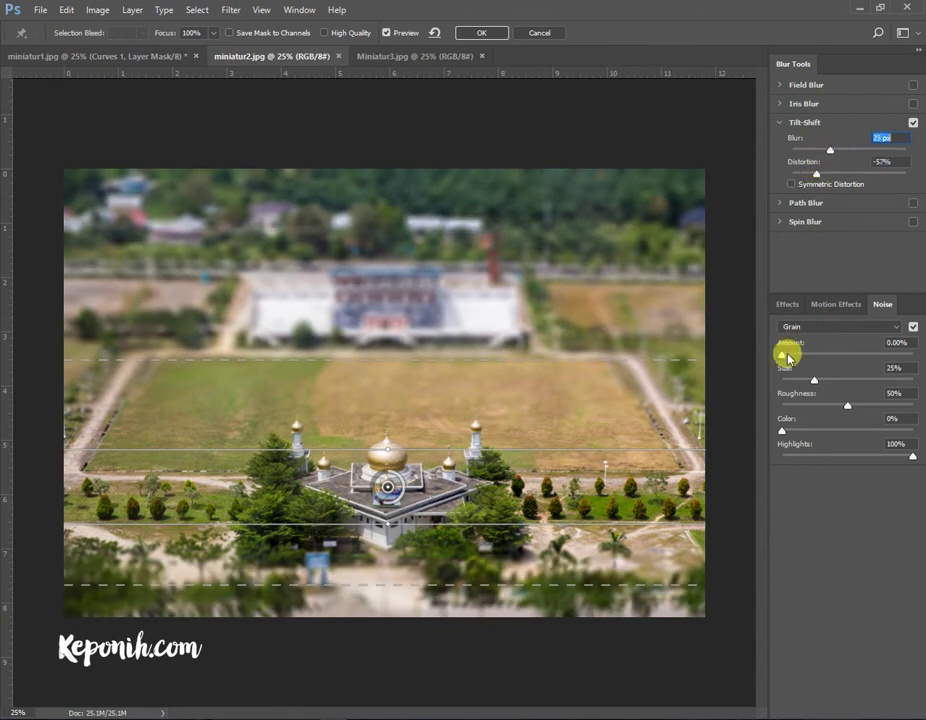
Add fine grain, apply the tilt-shift blur, and add a Hue/Saturation adjustment layer.
{"action": "left_click_drag", "start_coordinate": [788, 358], "coordinate": [831, 357]}
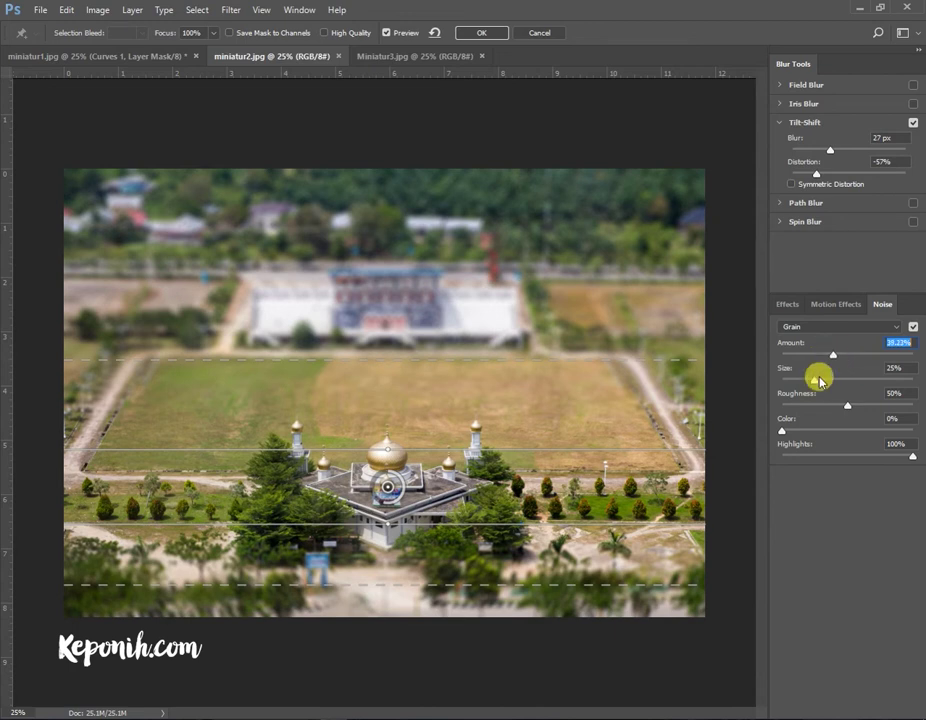
{"action": "mouse_move", "coordinate": [842, 381]}
{"action": "left_mouse_down"}
{"action": "mouse_move", "coordinate": [803, 380]}
{"action": "mouse_move", "coordinate": [835, 405]}
{"action": "mouse_move", "coordinate": [816, 409]}
{"action": "left_mouse_up"}
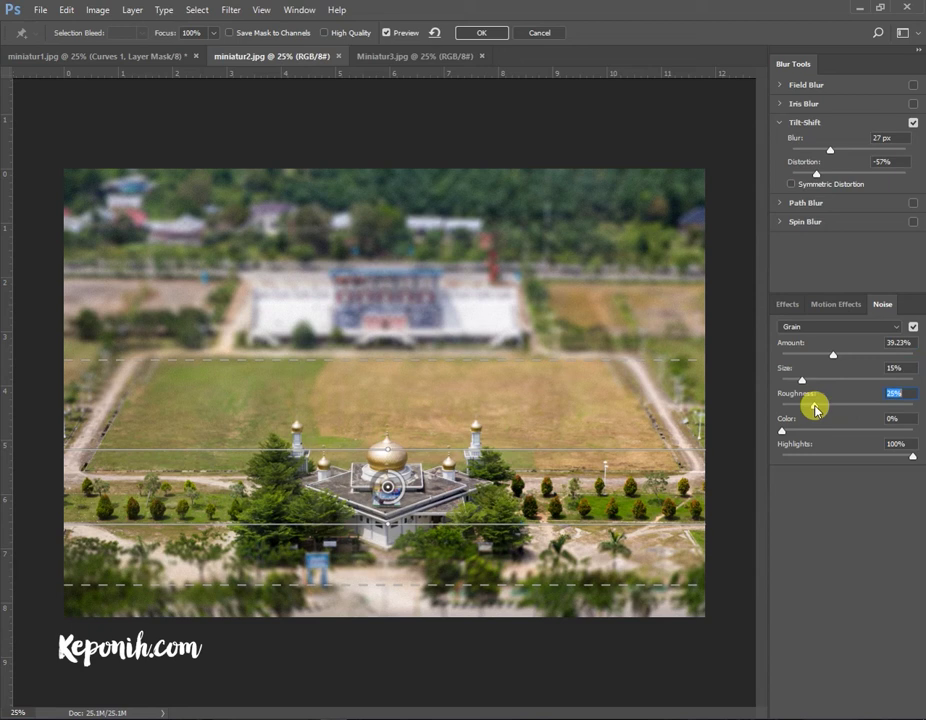
{"action": "left_click", "coordinate": [476, 33]}
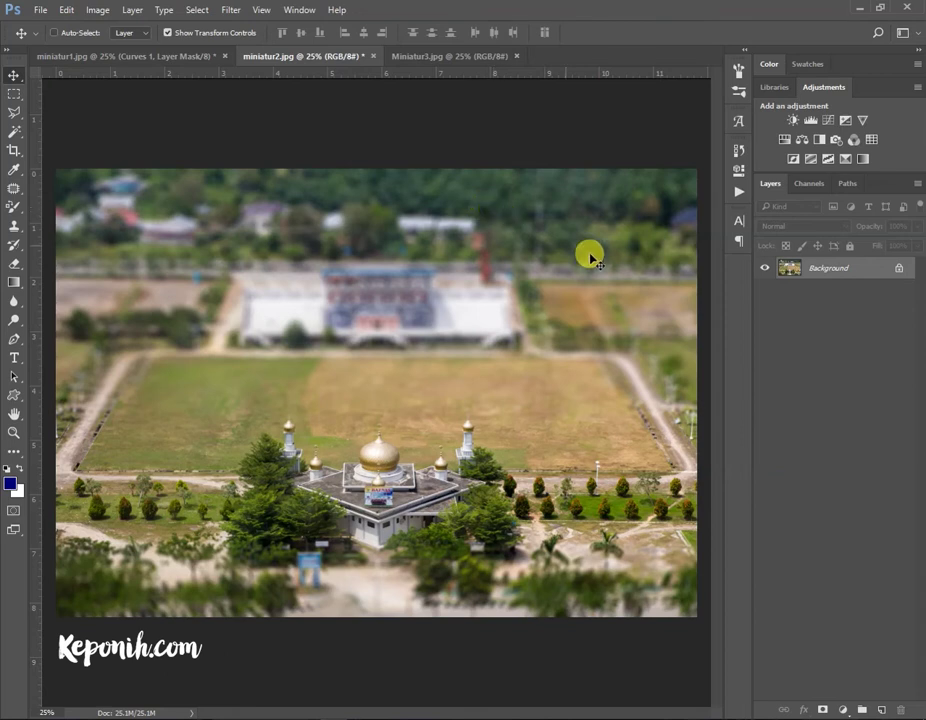
{"action": "left_click", "coordinate": [785, 145]}
Boost saturation to +41, then add Color Balance: red −32, green +19, yellow −35.
{"action": "left_click_drag", "start_coordinate": [614, 269], "coordinate": [655, 277]}
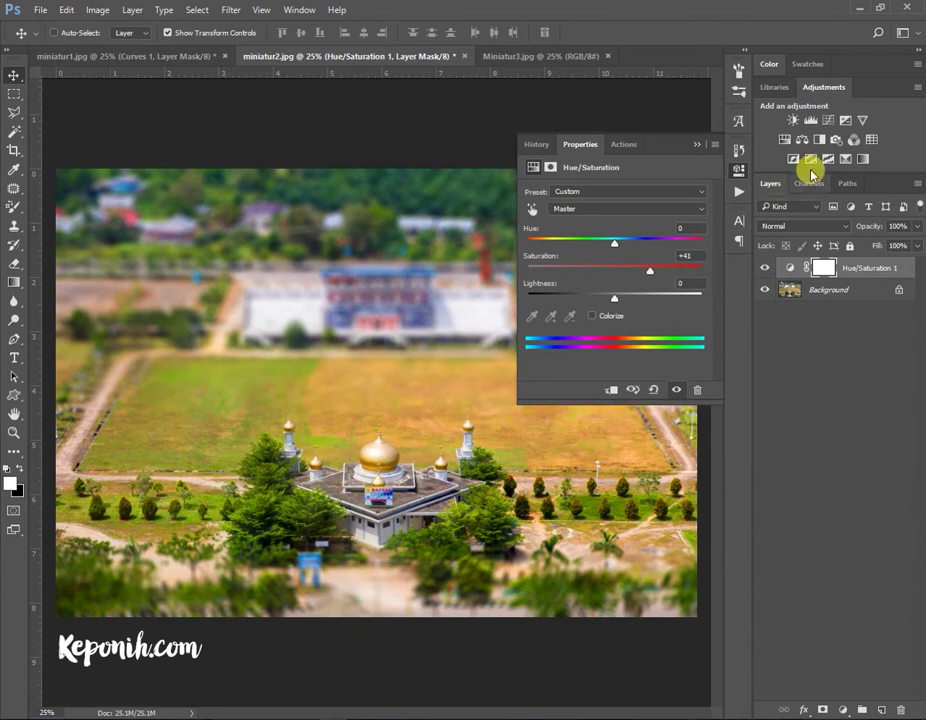
{"action": "left_click", "coordinate": [802, 139]}
{"action": "mouse_move", "coordinate": [593, 223]}
{"action": "left_mouse_down"}
{"action": "mouse_move", "coordinate": [580, 222]}
{"action": "mouse_move", "coordinate": [605, 253]}
{"action": "mouse_move", "coordinate": [614, 250]}
{"action": "mouse_move", "coordinate": [577, 277]}
{"action": "left_mouse_up"}
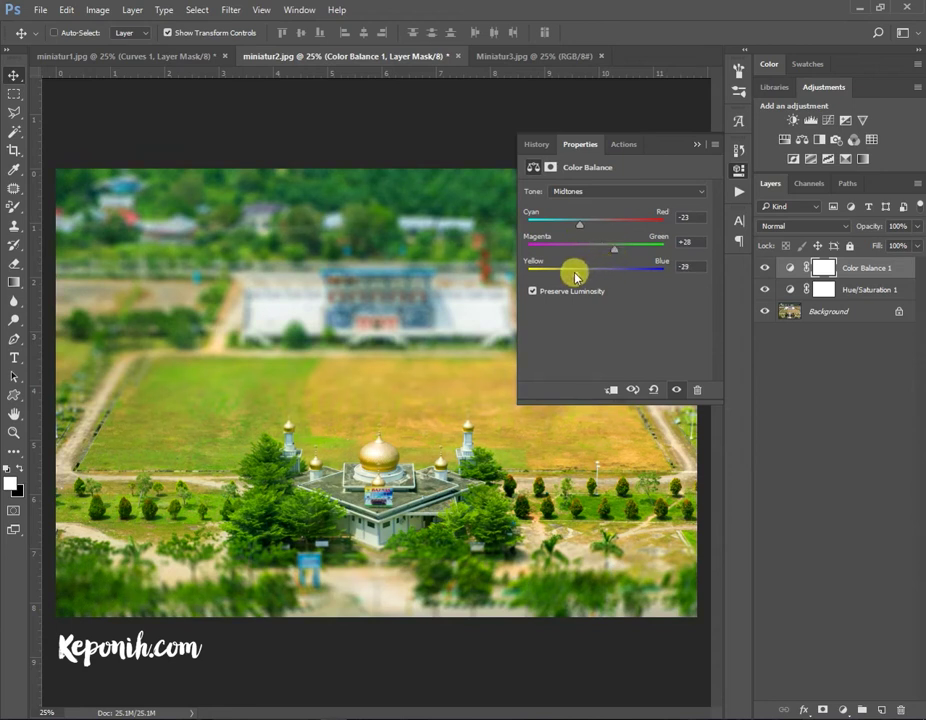
{"action": "left_click_drag", "start_coordinate": [581, 222], "coordinate": [575, 227]}
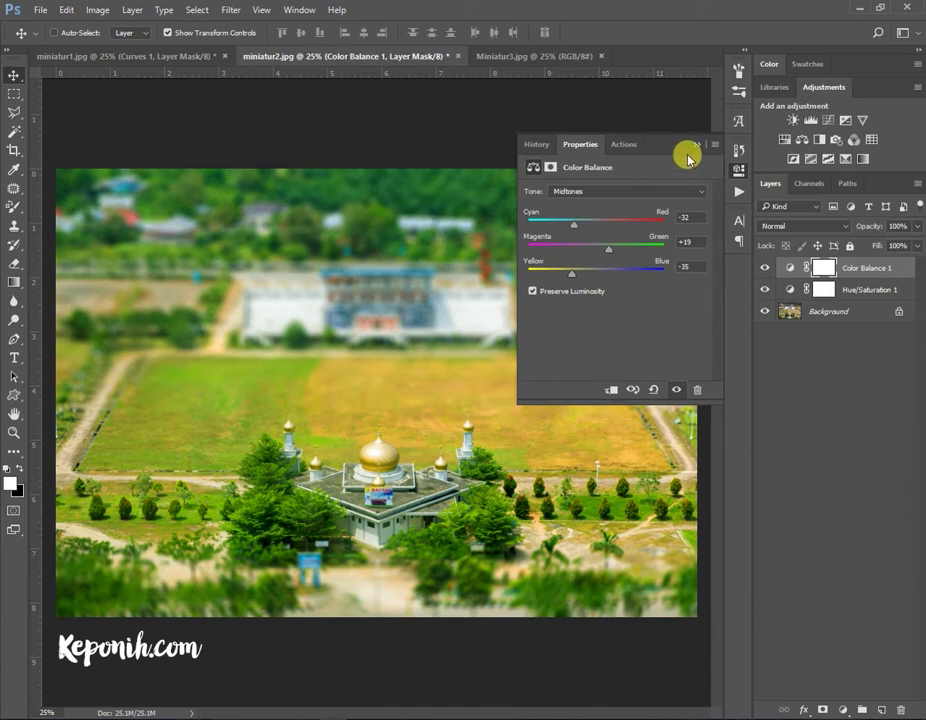
{"action": "left_click", "coordinate": [692, 148]}
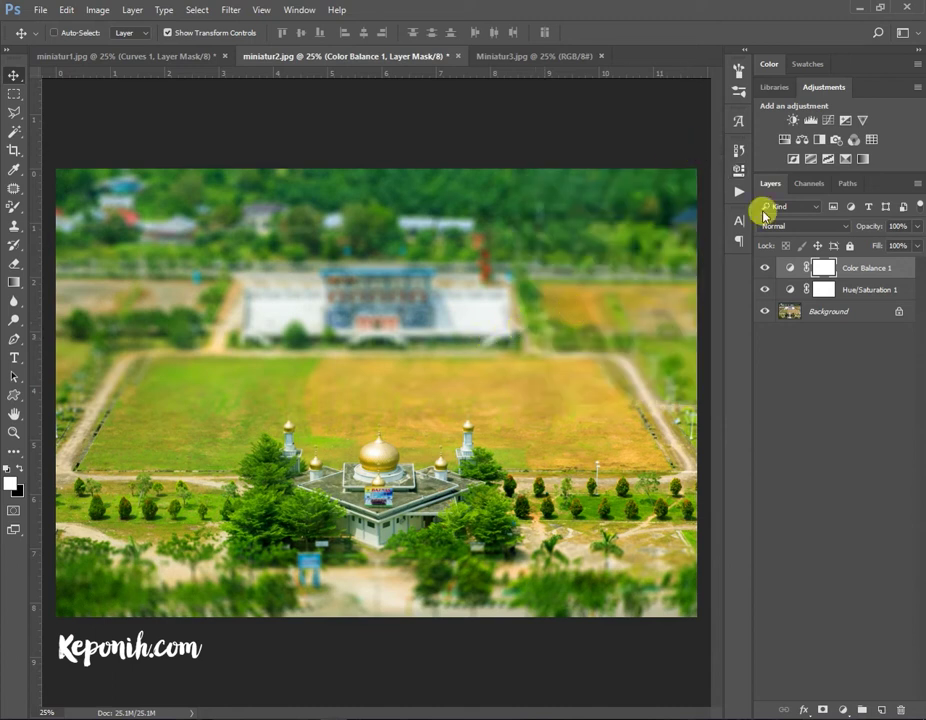
Add a Curves layer bending the midpoint down for darker, contrastier tones.
{"action": "left_click", "coordinate": [827, 121]}
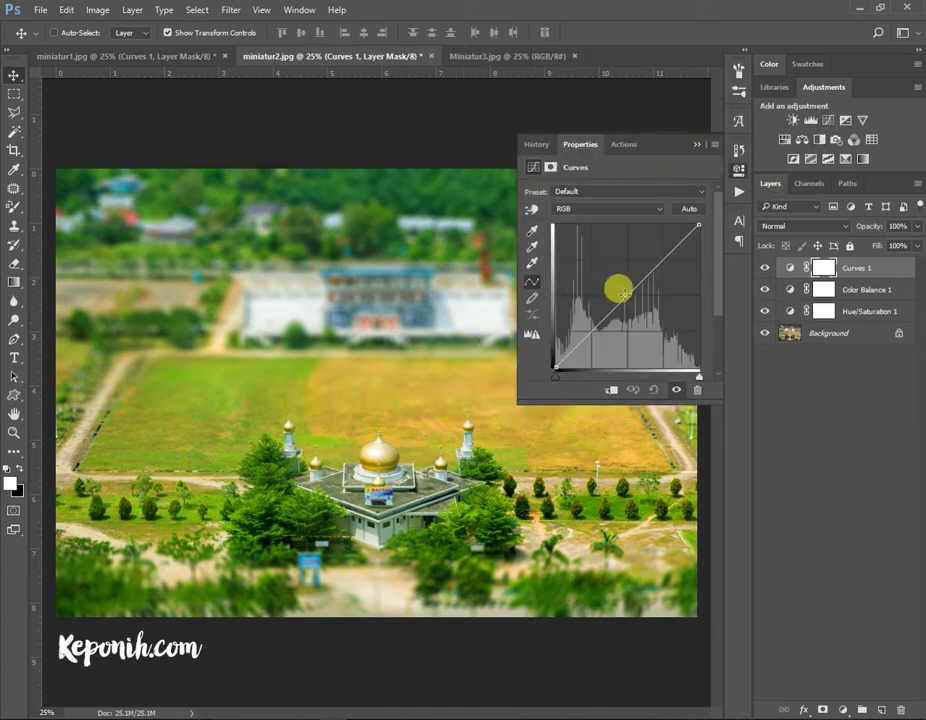
{"action": "left_click_drag", "start_coordinate": [624, 292], "coordinate": [632, 304]}
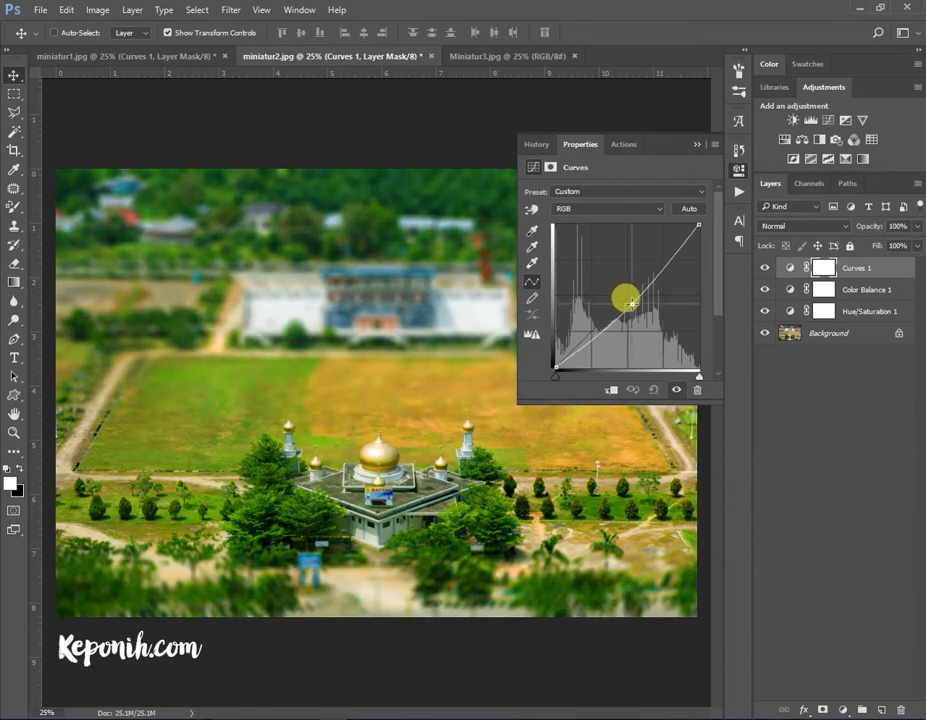
{"action": "left_click", "coordinate": [696, 145]}
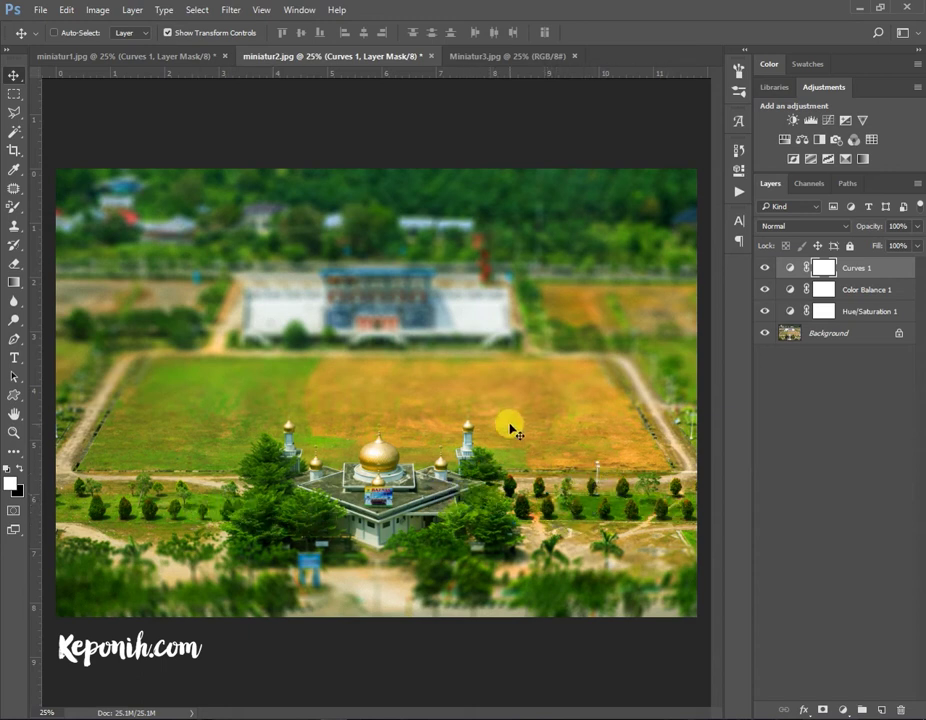
On the Miniatur3 photo, start a Tilt-Shift blur with the focus band nudged slightly lower.
{"action": "left_click", "coordinate": [490, 56]}
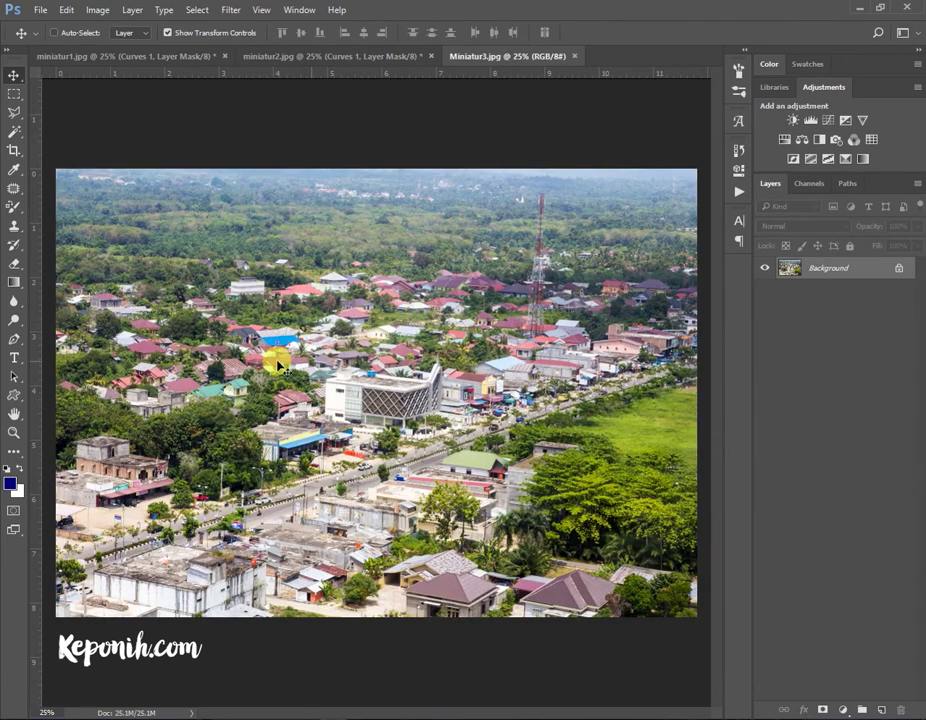
{"action": "left_click", "coordinate": [227, 14]}
{"action": "mouse_move", "coordinate": [252, 183]}
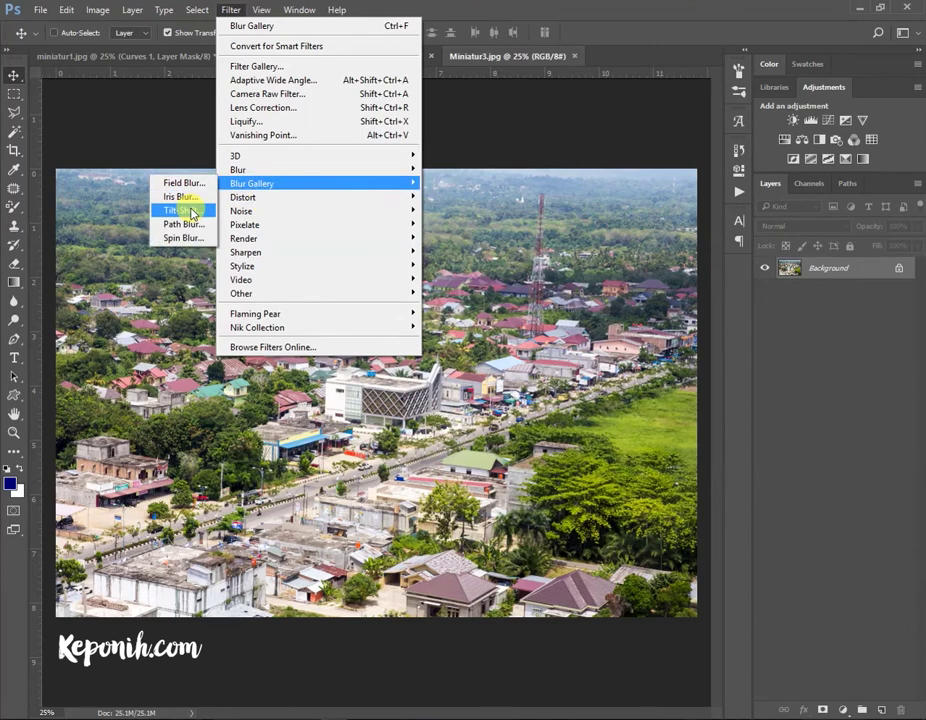
{"action": "left_click", "coordinate": [185, 210]}
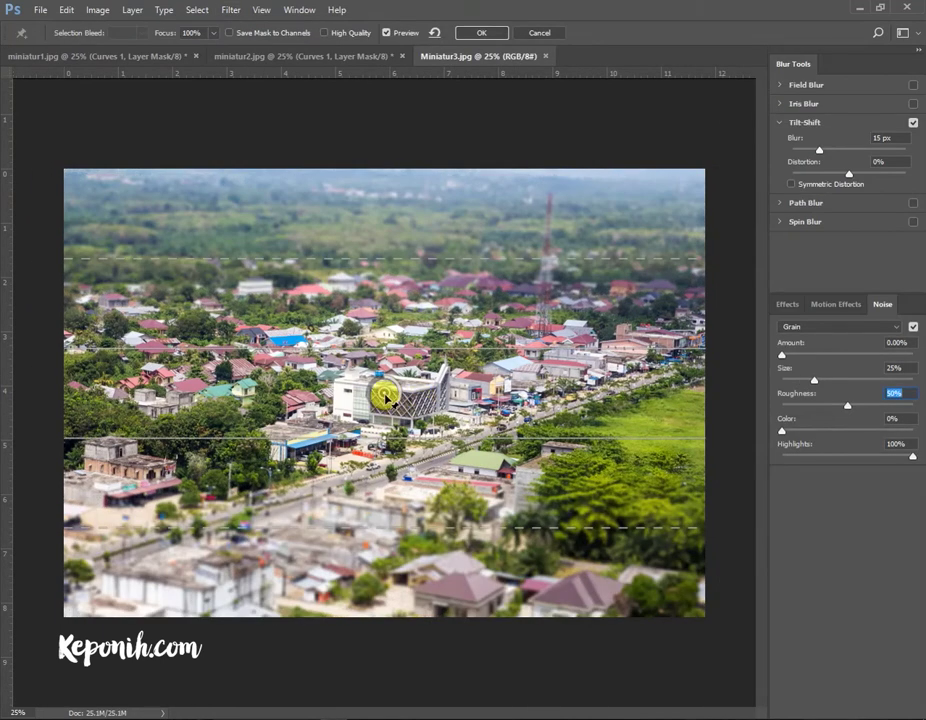
{"action": "left_click_drag", "start_coordinate": [386, 401], "coordinate": [387, 410]}
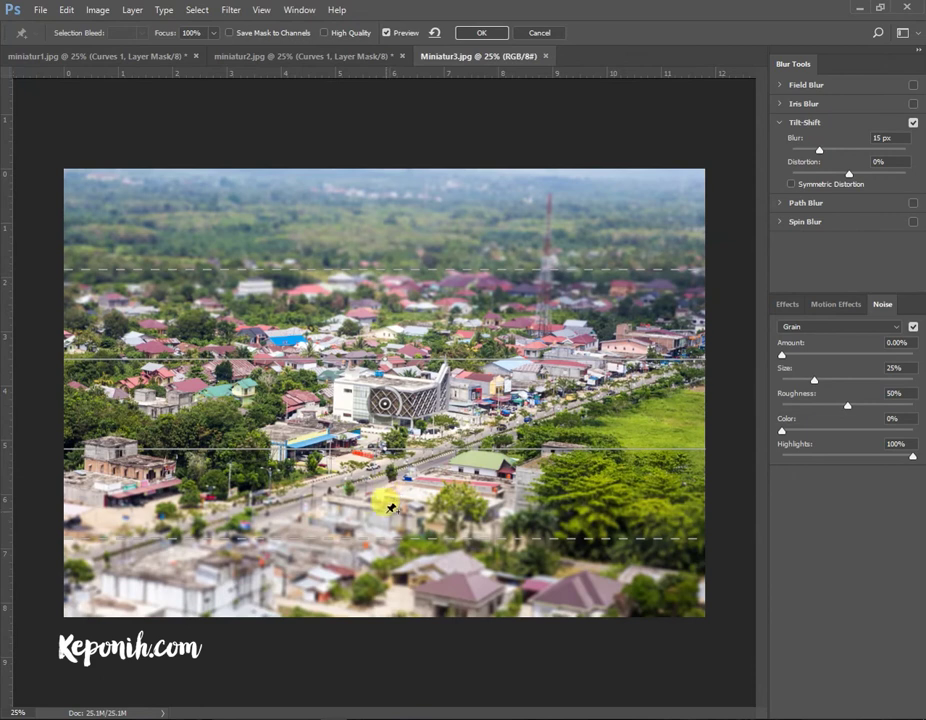
Widen the blur fades above and below, set blur to 32 px and grain to about 35%, and apply.
{"action": "left_click_drag", "start_coordinate": [819, 150], "coordinate": [840, 150]}
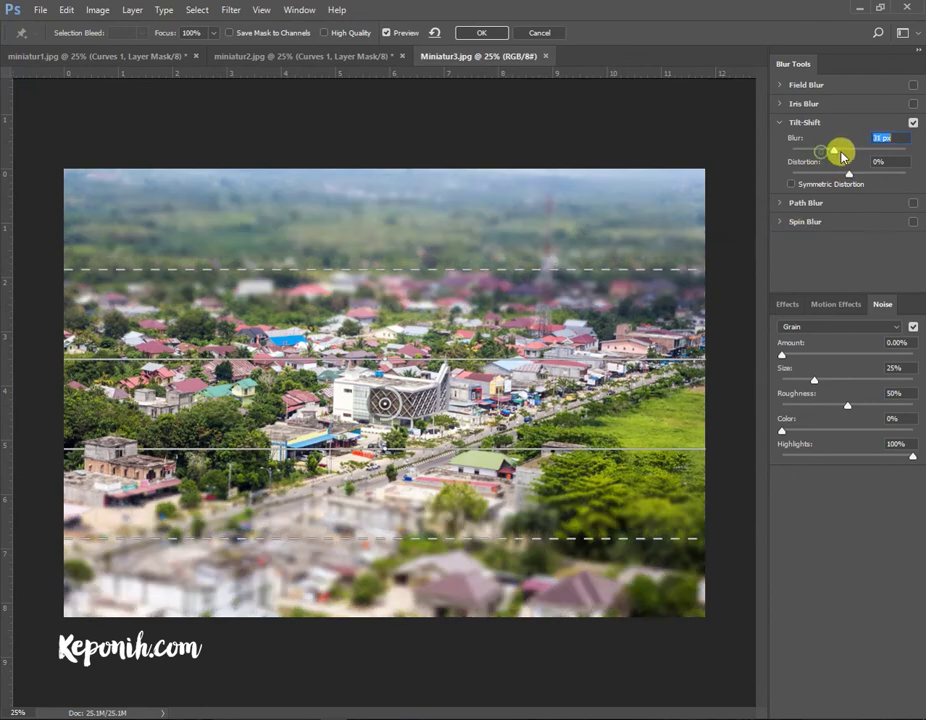
{"action": "left_click_drag", "start_coordinate": [384, 269], "coordinate": [396, 229]}
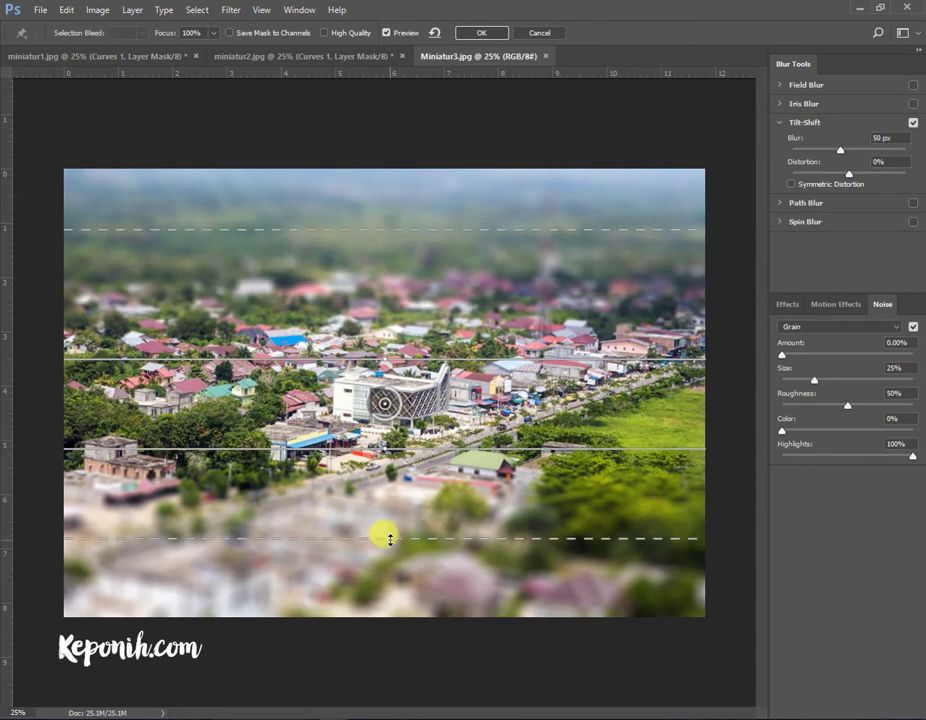
{"action": "left_click_drag", "start_coordinate": [383, 537], "coordinate": [389, 570]}
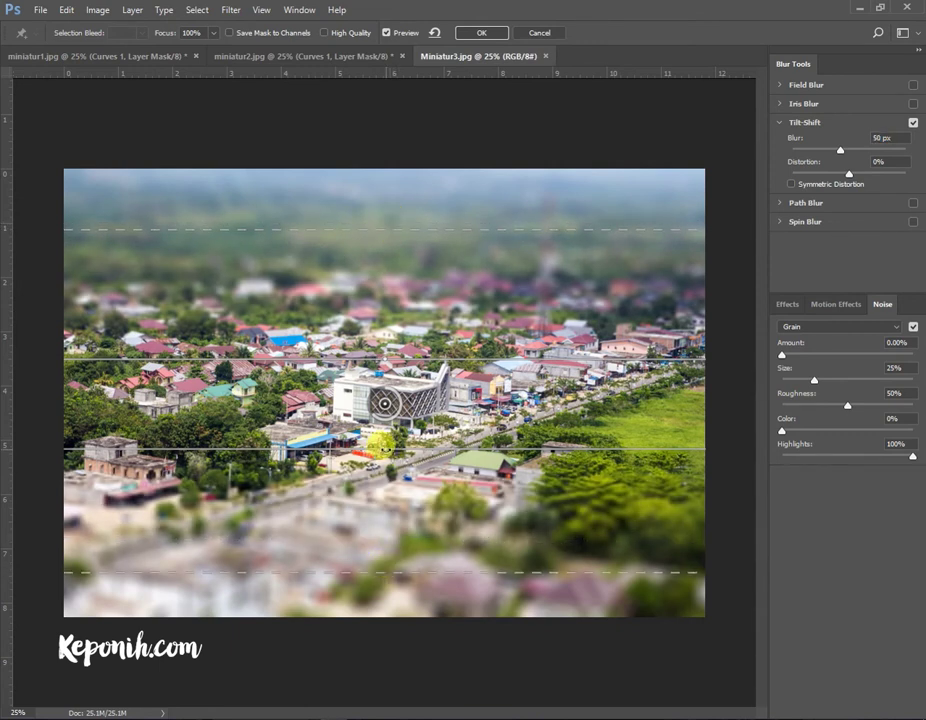
{"action": "left_click_drag", "start_coordinate": [840, 149], "coordinate": [819, 174]}
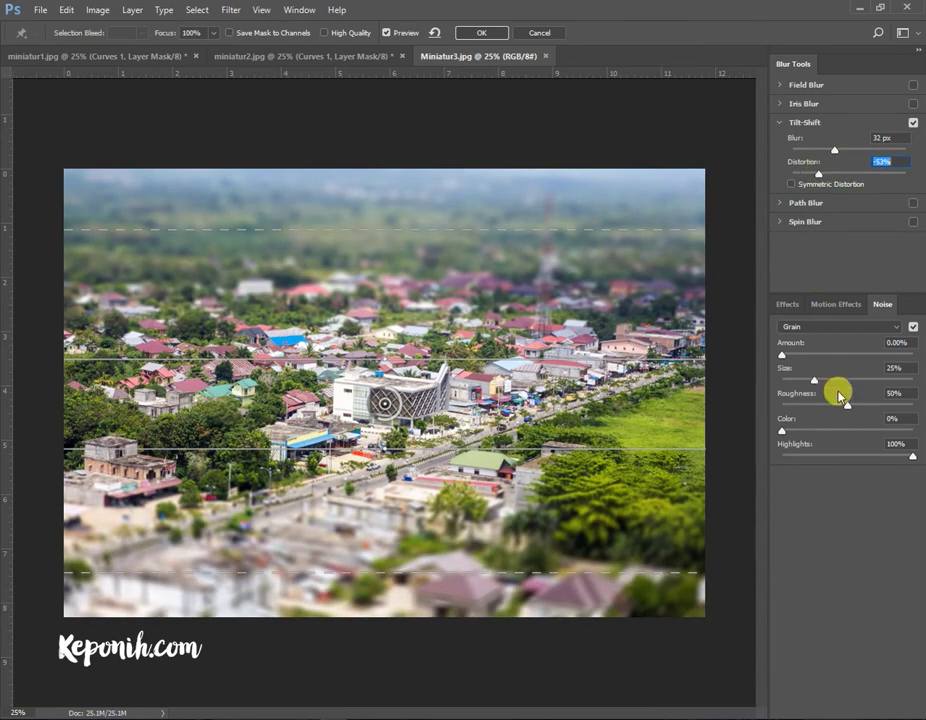
{"action": "left_click_drag", "start_coordinate": [807, 356], "coordinate": [829, 359]}
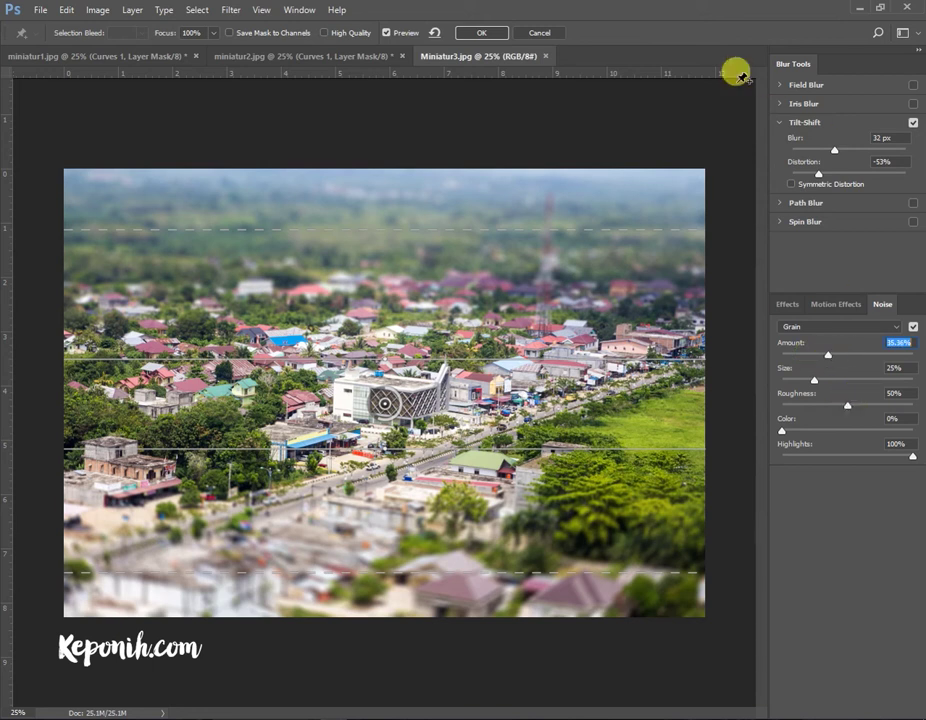
{"action": "left_click", "coordinate": [461, 38]}
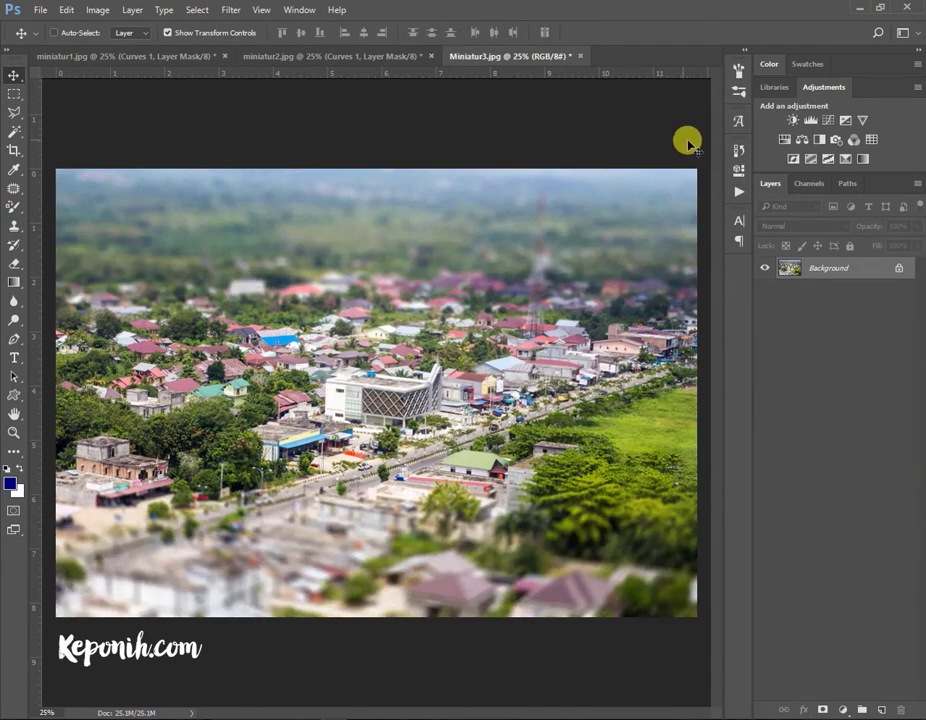
Add a Hue/Saturation adjustment layer with Saturation raised to +50.
{"action": "left_click", "coordinate": [785, 141]}
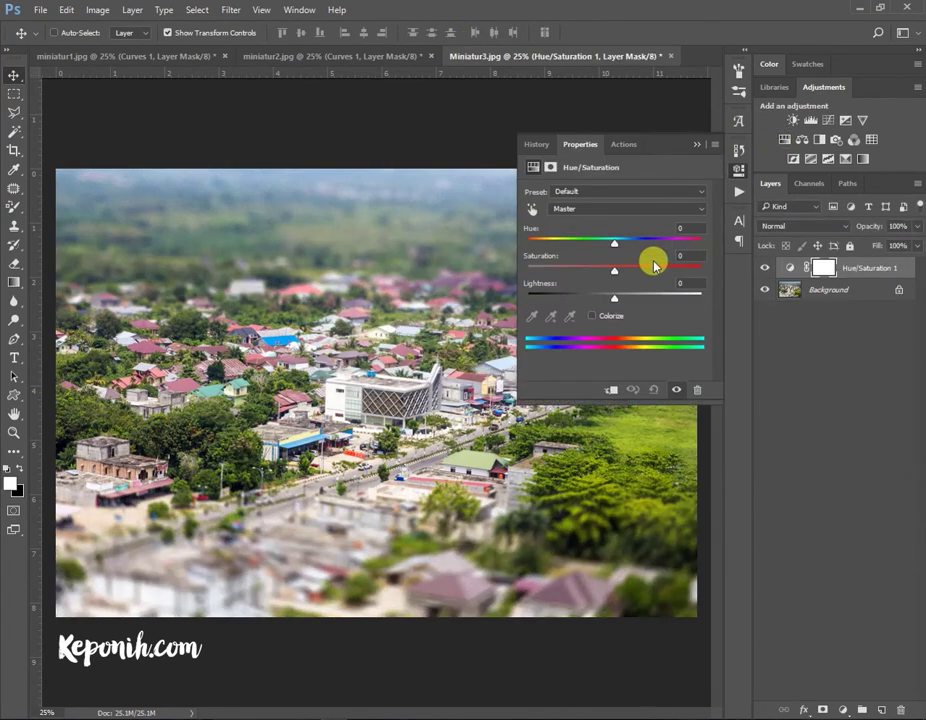
{"action": "left_click", "coordinate": [655, 268]}
{"action": "left_click_drag", "start_coordinate": [651, 270], "coordinate": [658, 271]}
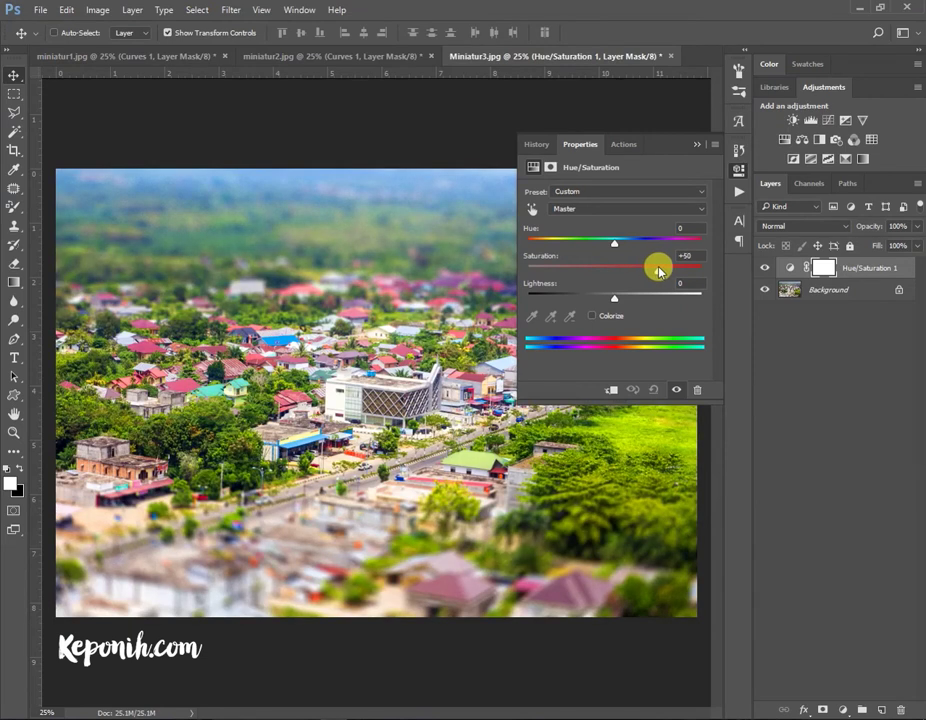
Add a Color Balance layer shifting midtones toward cyan/green and adjusting yellow–blue.
{"action": "left_click", "coordinate": [801, 145]}
{"action": "mouse_move", "coordinate": [591, 225]}
{"action": "left_mouse_down"}
{"action": "mouse_move", "coordinate": [582, 220]}
{"action": "mouse_move", "coordinate": [601, 248]}
{"action": "mouse_move", "coordinate": [614, 248]}
{"action": "left_mouse_up"}
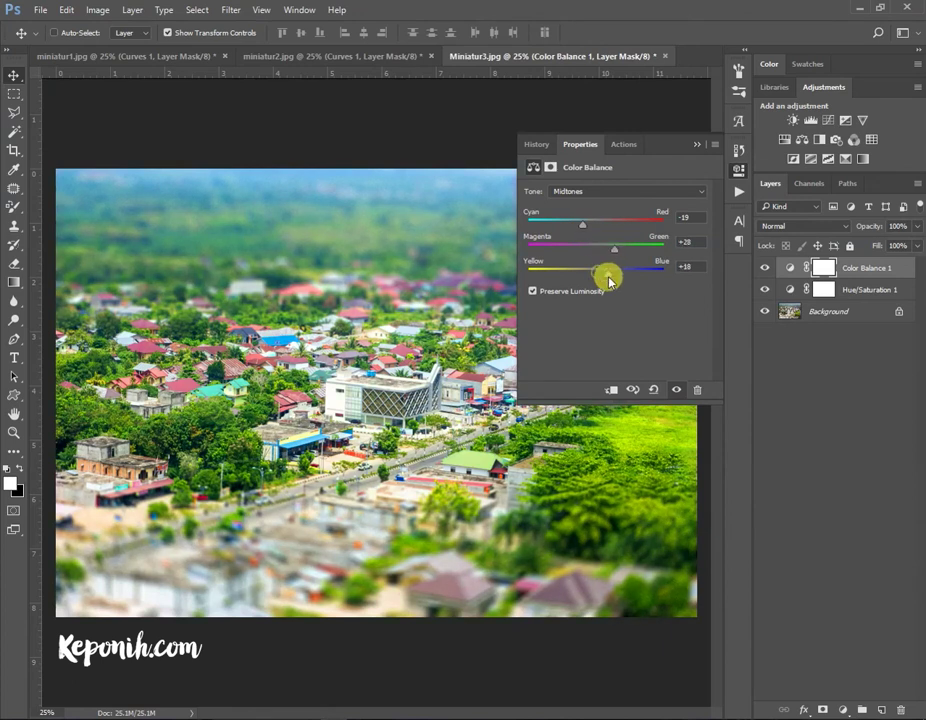
{"action": "mouse_move", "coordinate": [599, 275]}
{"action": "left_mouse_down"}
{"action": "mouse_move", "coordinate": [619, 282]}
{"action": "mouse_move", "coordinate": [593, 279]}
{"action": "left_mouse_up"}
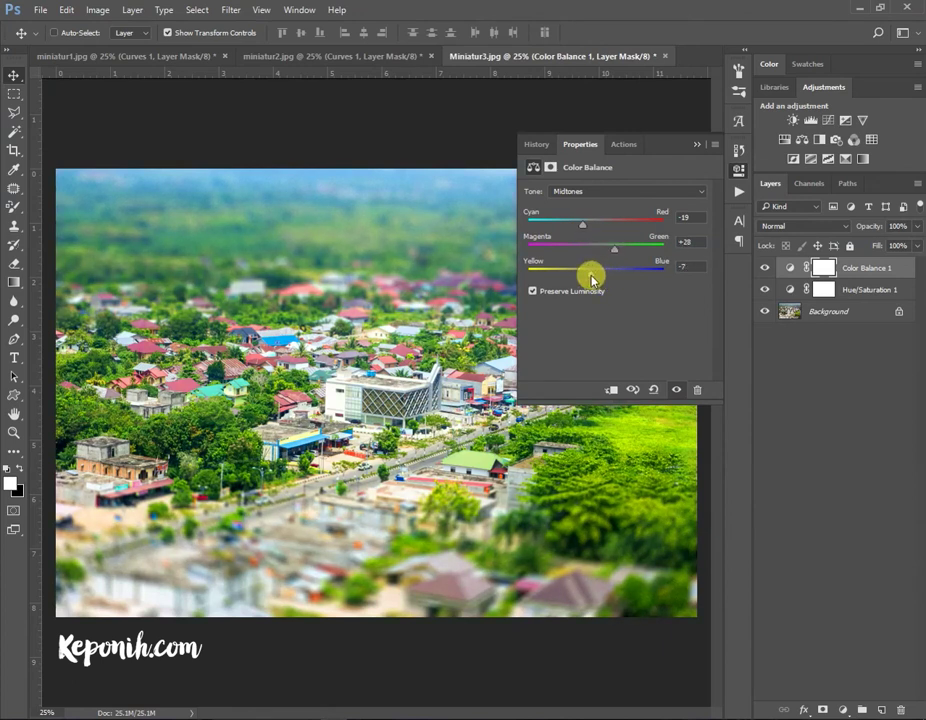
{"action": "left_click", "coordinate": [694, 144]}
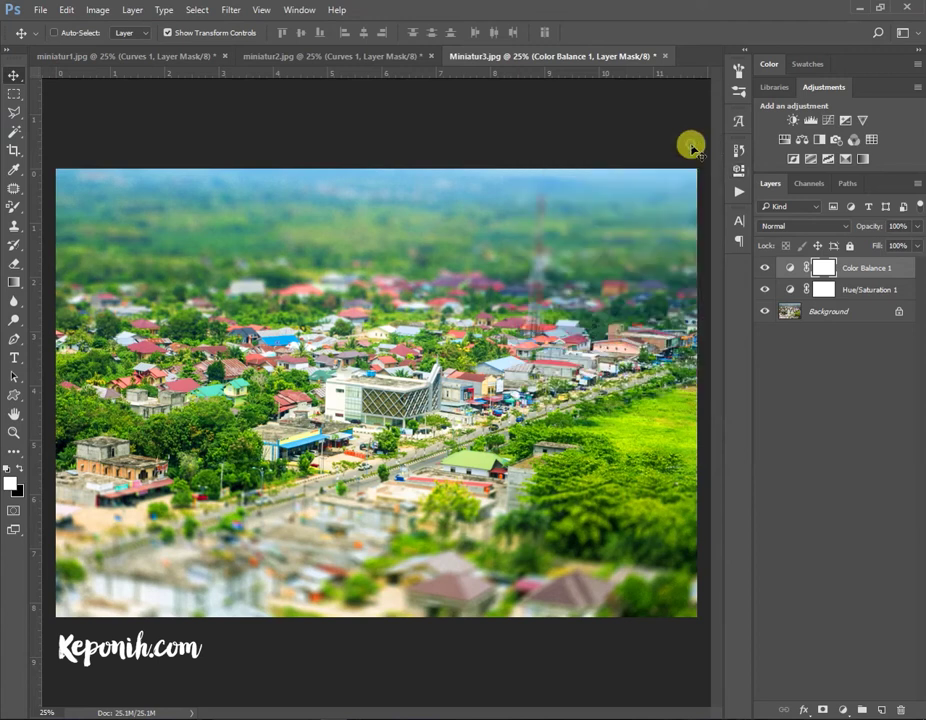
Add a Curves adjustment layer with one point bending the tone curve.
{"action": "left_click", "coordinate": [828, 119]}
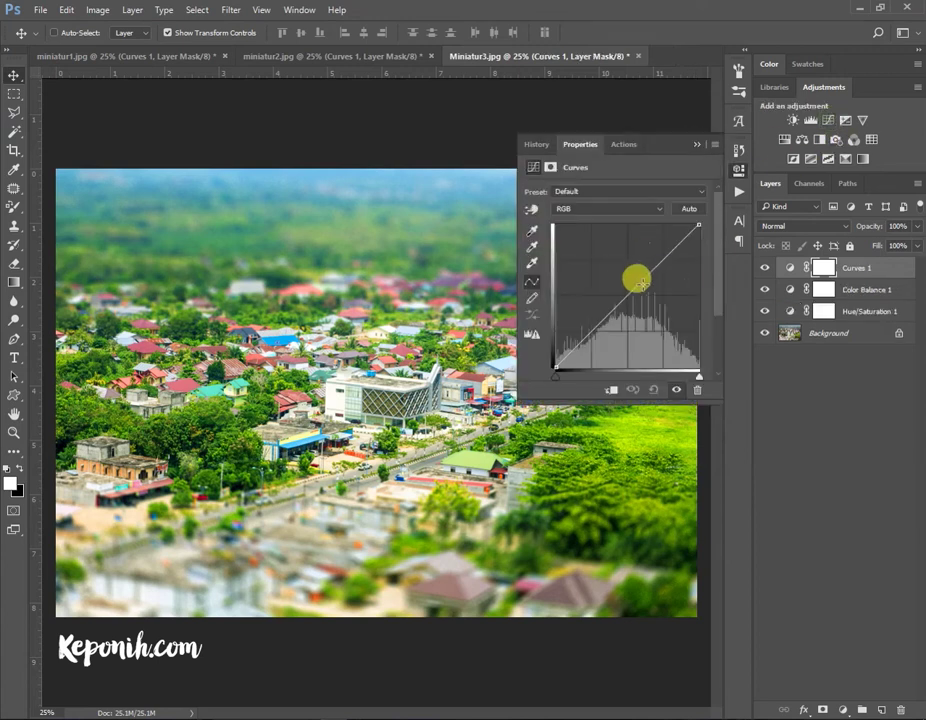
{"action": "left_click_drag", "start_coordinate": [630, 289], "coordinate": [635, 296]}
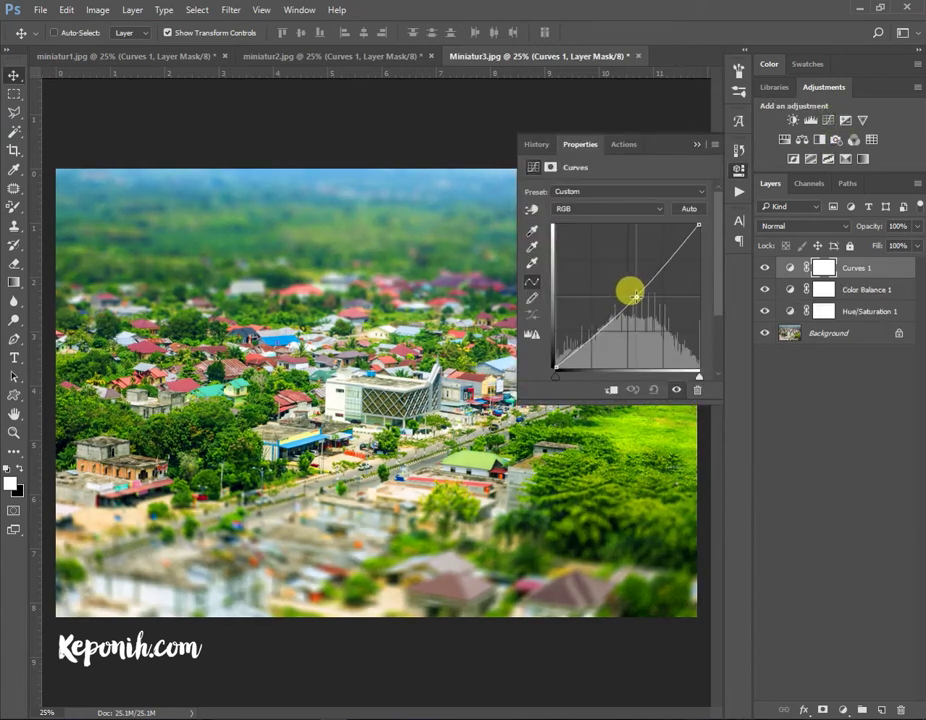
{"action": "left_click", "coordinate": [697, 146]}
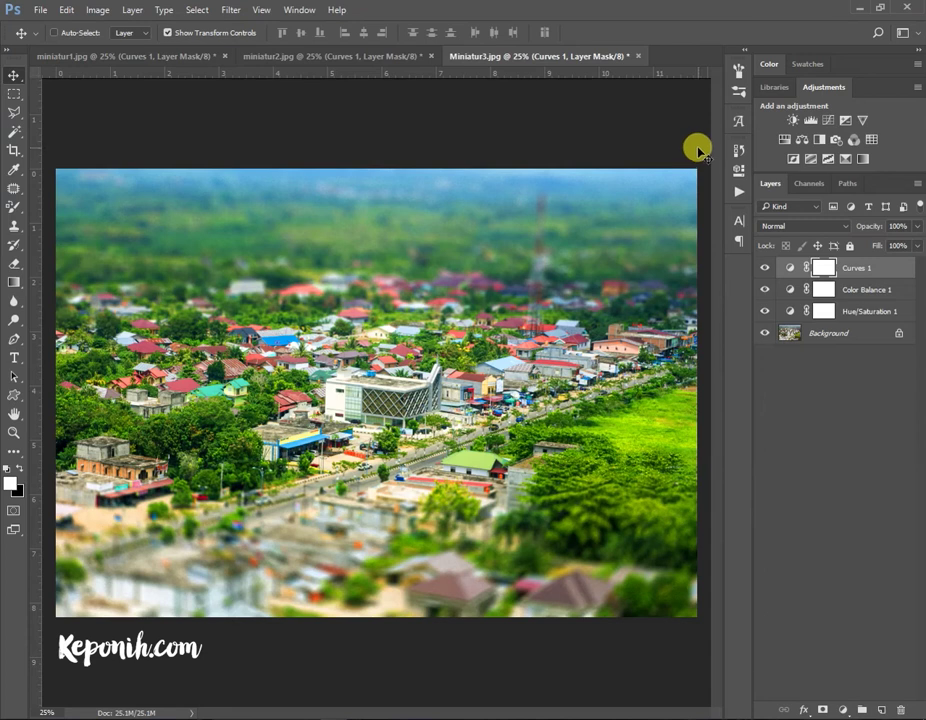
On the miniatur1 photo, compare the original Open state in History, then restore the finished miniature.
{"action": "left_click", "coordinate": [165, 56]}
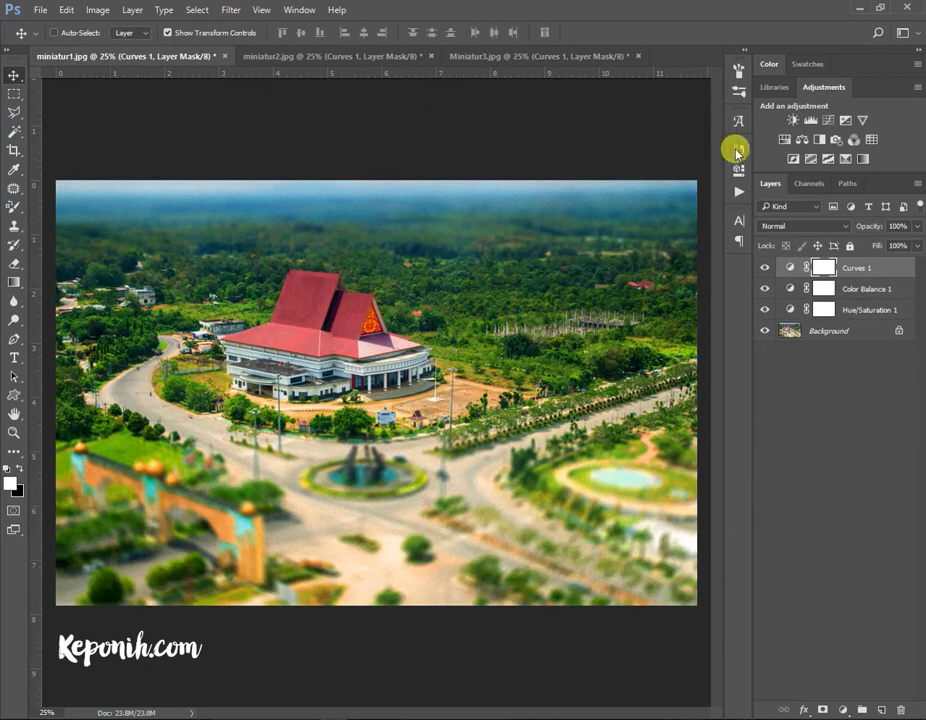
{"action": "left_click", "coordinate": [738, 150]}
{"action": "left_click", "coordinate": [588, 189]}
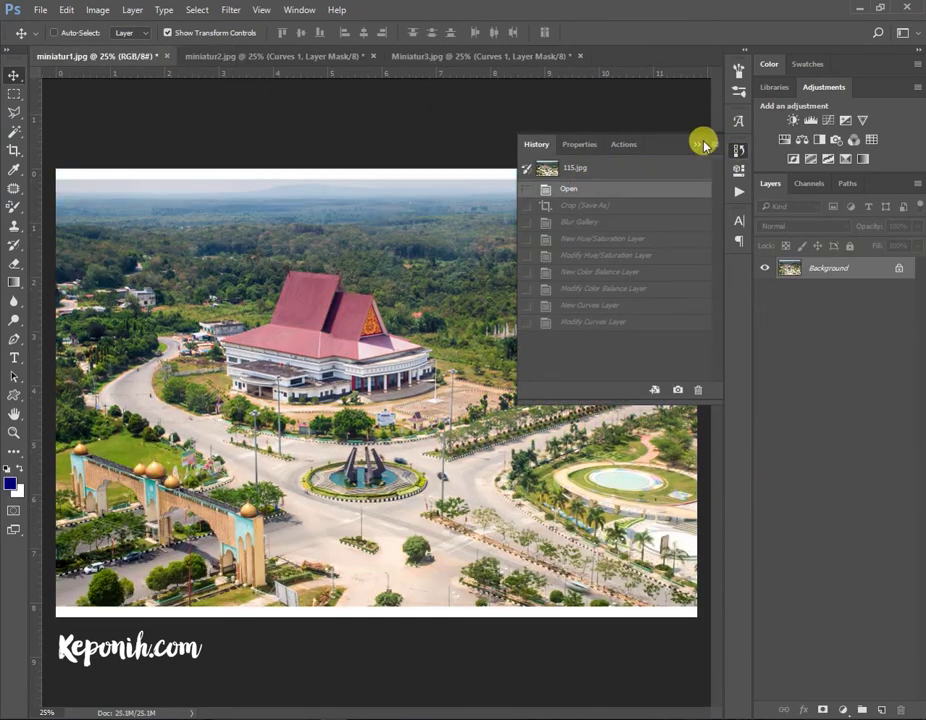
{"action": "left_click", "coordinate": [699, 144]}
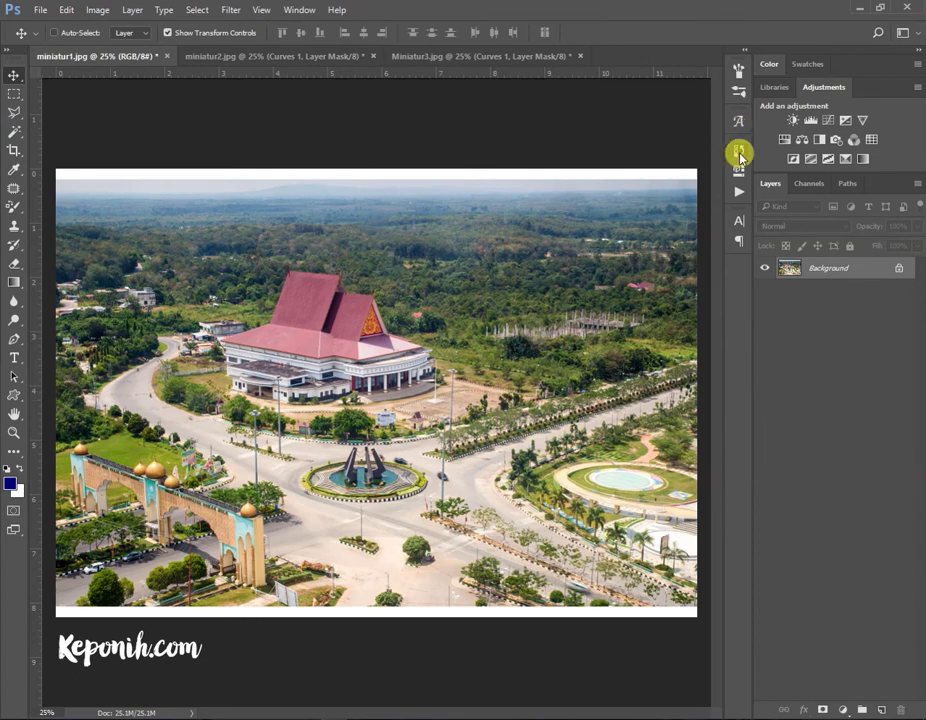
{"action": "left_click", "coordinate": [738, 150]}
{"action": "left_click", "coordinate": [613, 321]}
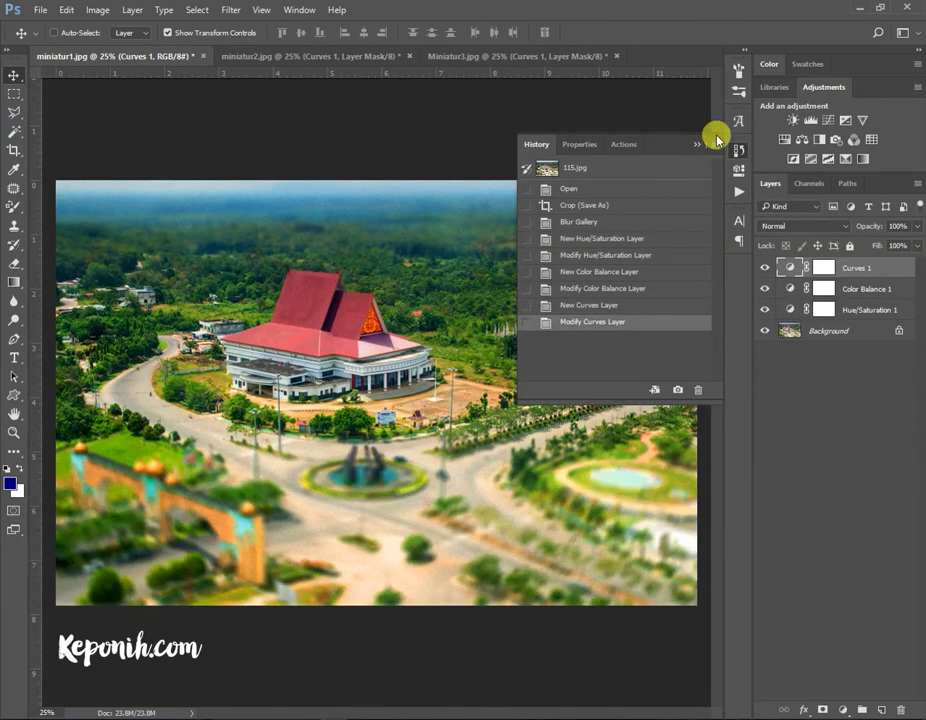
{"action": "left_click", "coordinate": [699, 145]}
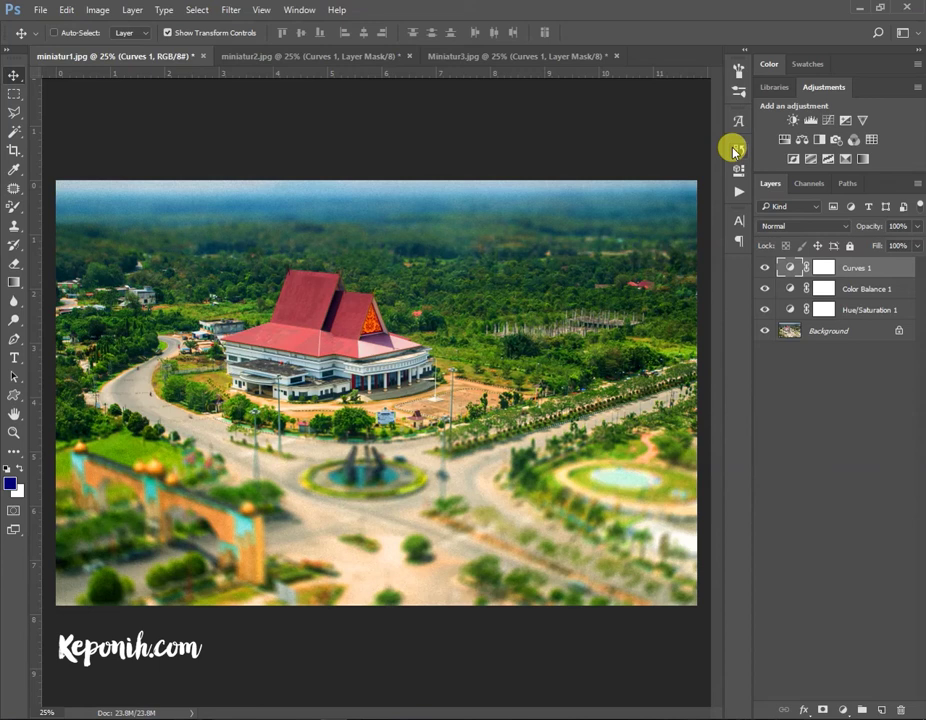
On the miniatur2 mosque photo, compare the original state, then return to the finished miniature.
{"action": "left_click", "coordinate": [318, 55]}
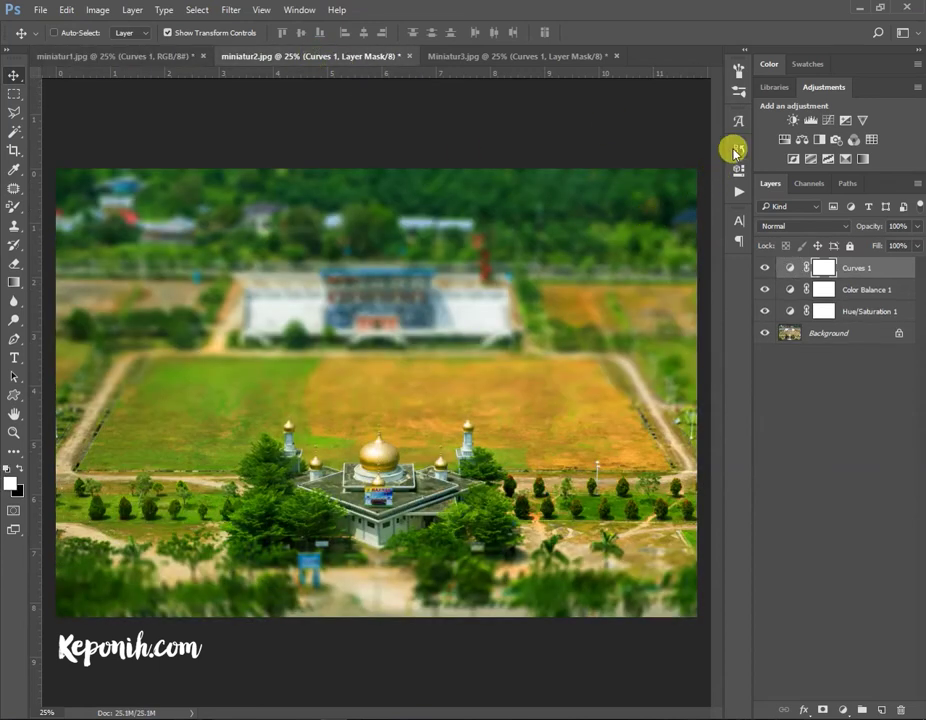
{"action": "left_click", "coordinate": [736, 150]}
{"action": "left_click", "coordinate": [625, 188]}
{"action": "left_click", "coordinate": [711, 143]}
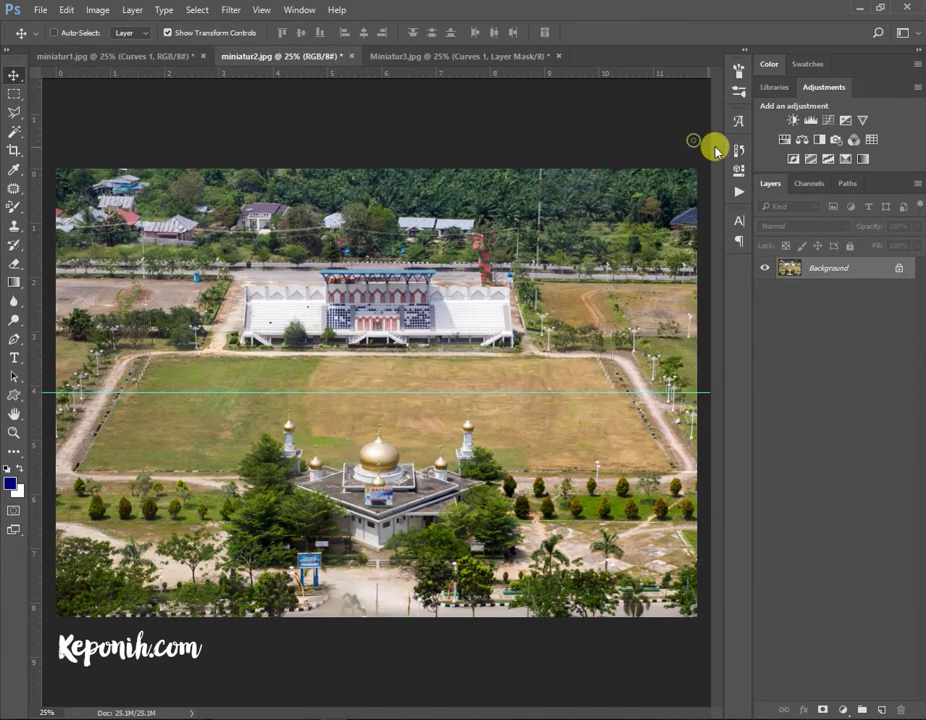
{"action": "left_click", "coordinate": [738, 148]}
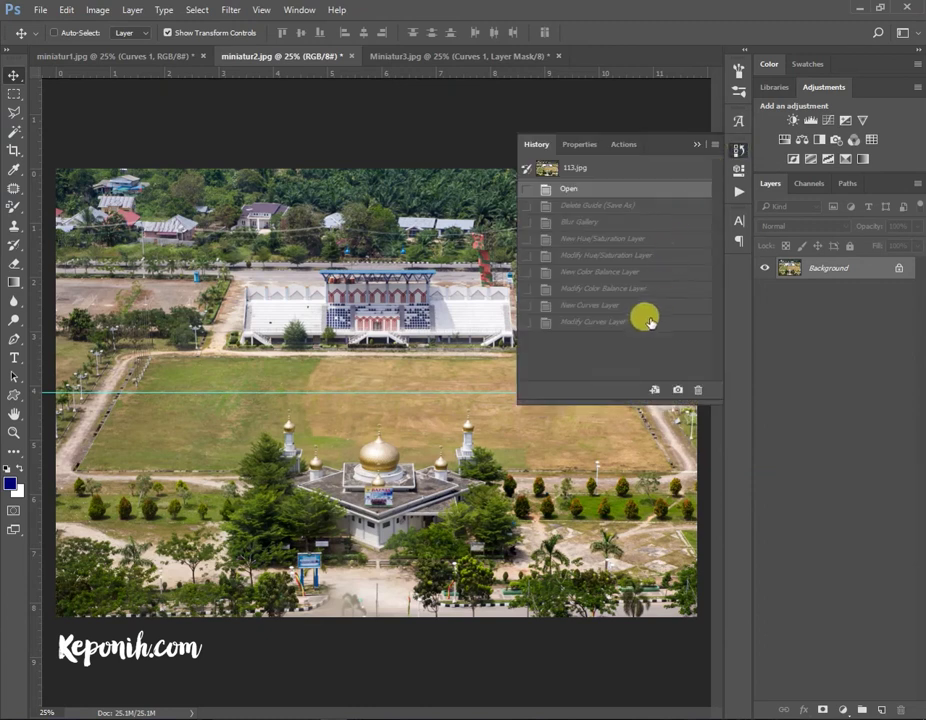
{"action": "left_click", "coordinate": [647, 318]}
{"action": "left_click", "coordinate": [703, 147]}
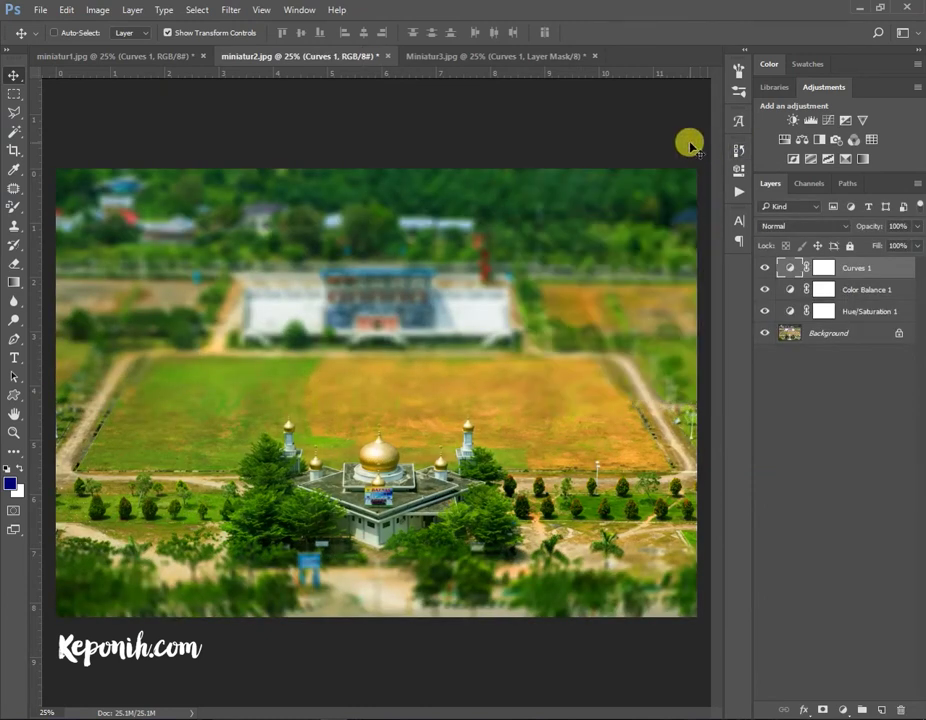
Revert the Miniatur3.jpg tower photo to its original Open history state.
{"action": "left_click", "coordinate": [486, 60]}
{"action": "left_click", "coordinate": [738, 148]}
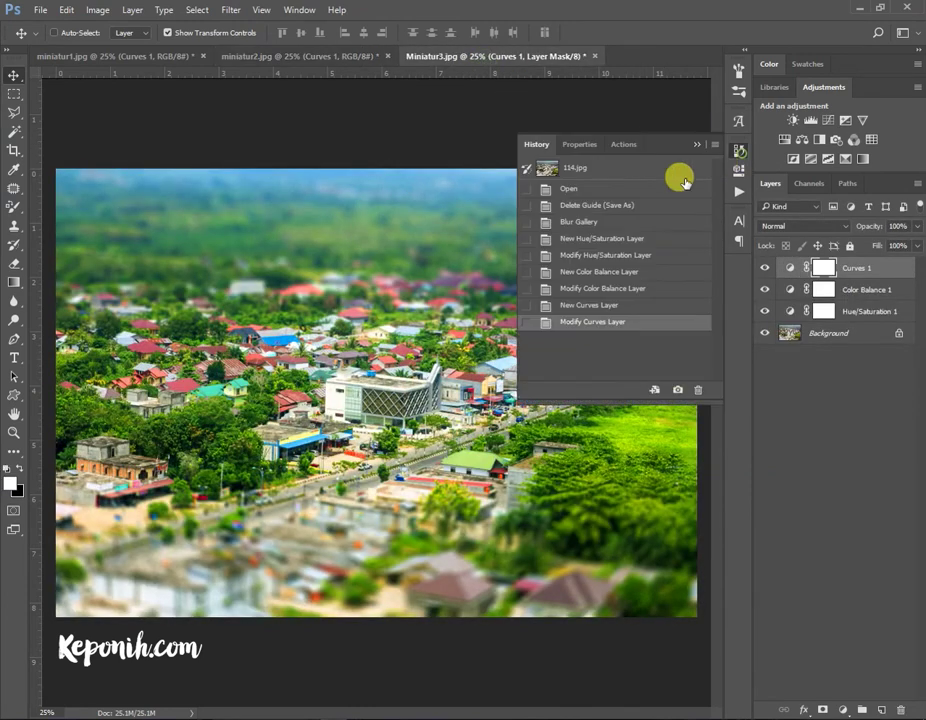
{"action": "left_click", "coordinate": [626, 189]}
{"action": "left_click", "coordinate": [697, 147]}
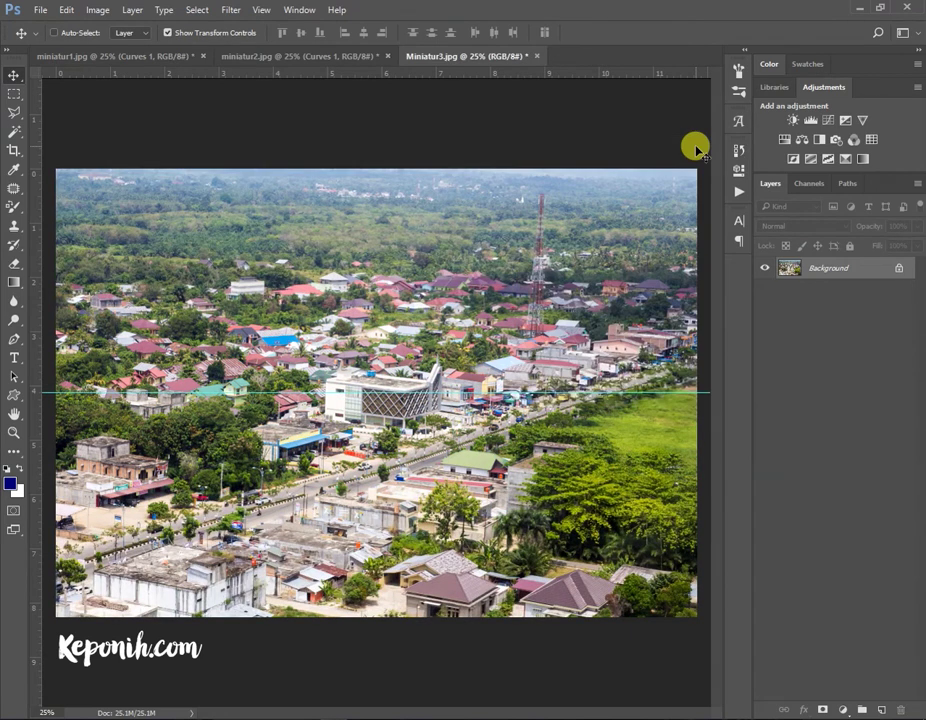
Drag the horizontal guide off the tower town photo, then open the Filter menu.
{"action": "left_click_drag", "start_coordinate": [626, 392], "coordinate": [601, 104]}
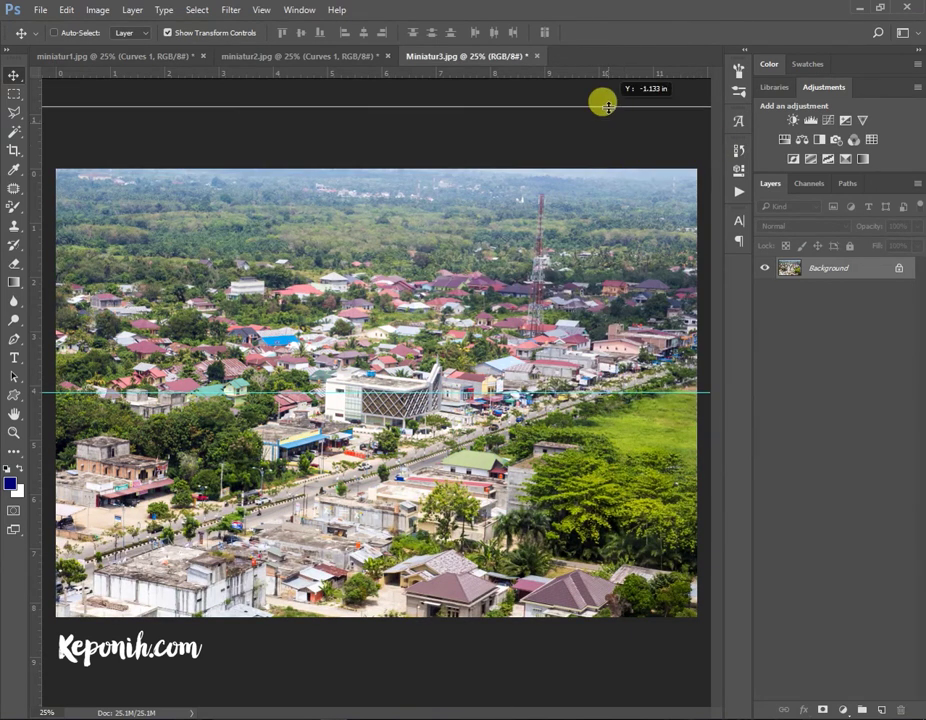
{"action": "left_click", "coordinate": [740, 150]}
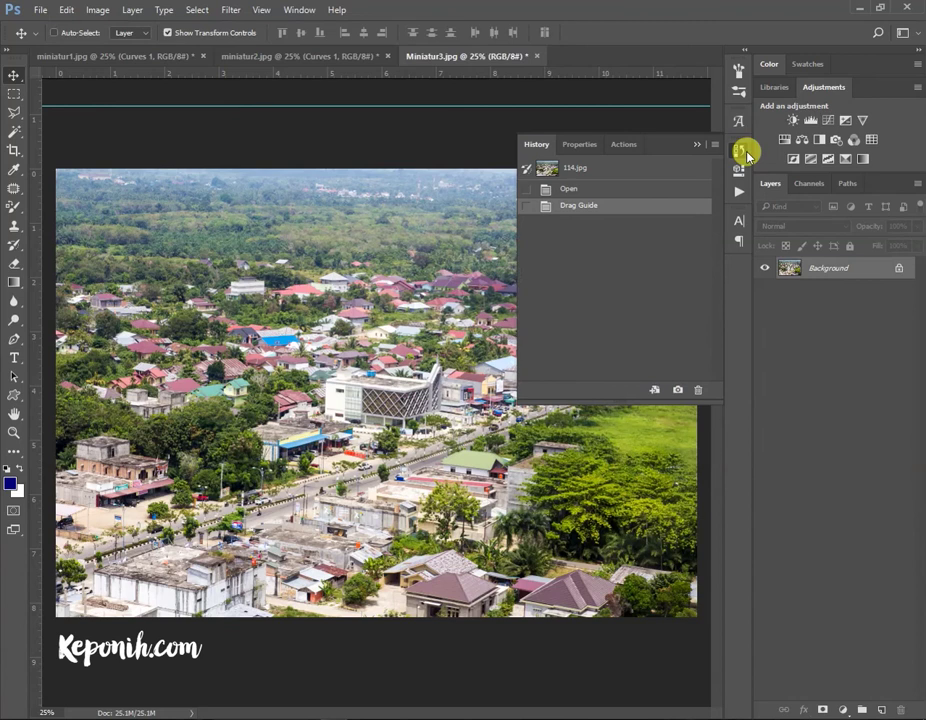
{"action": "left_click", "coordinate": [740, 150]}
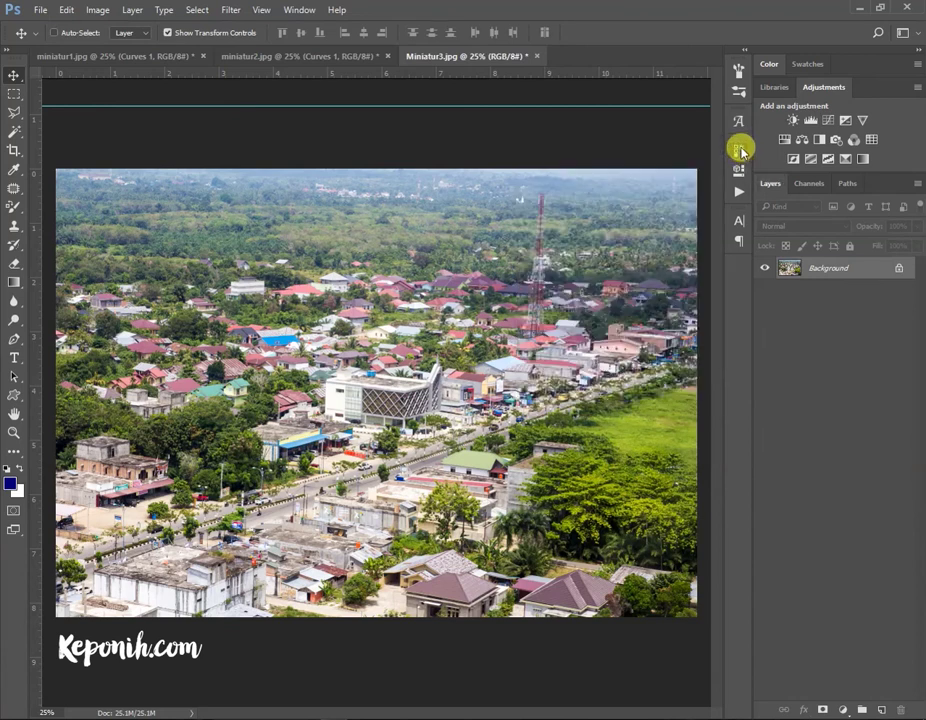
{"action": "left_click_drag", "start_coordinate": [538, 104], "coordinate": [538, 70]}
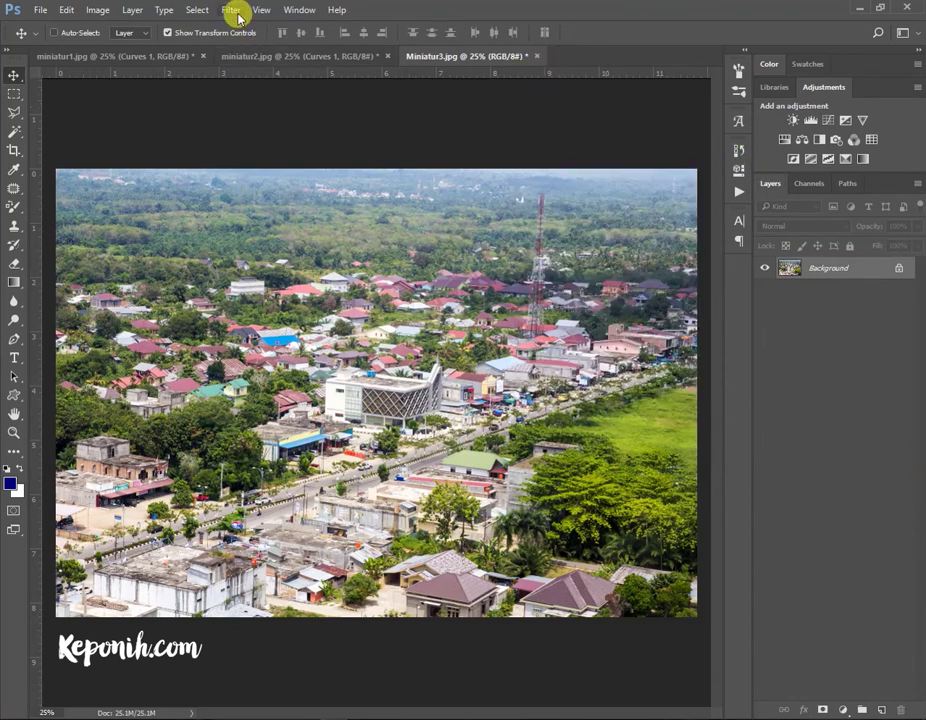
{"action": "left_click", "coordinate": [233, 10]}
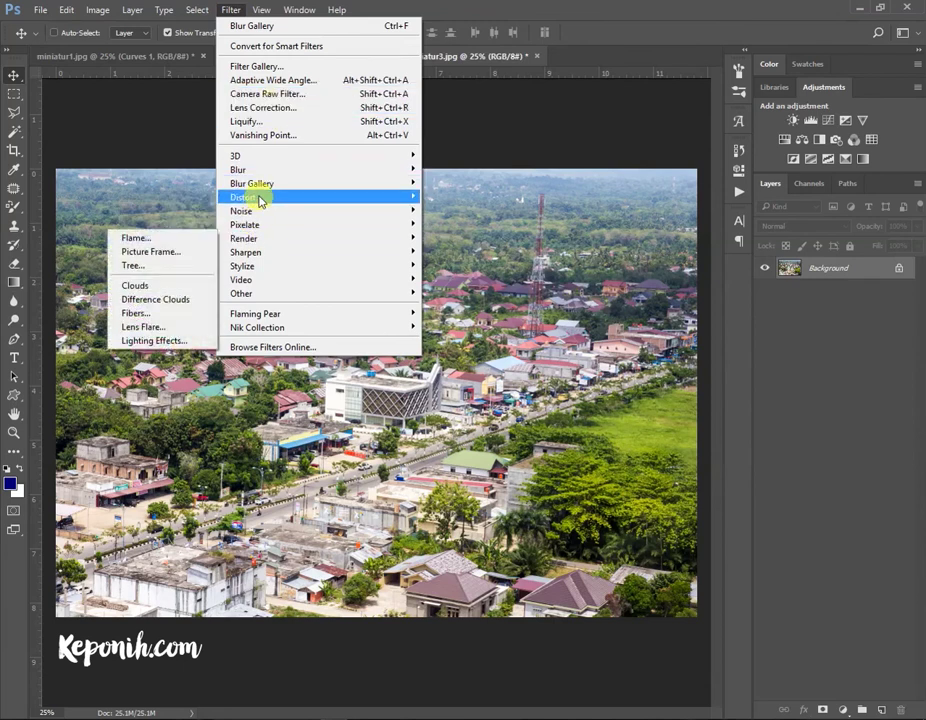
Apply a 39 px Tilt-Shift blur, positioning focus and feather lines to keep the central buildings sharp.
{"action": "mouse_move", "coordinate": [252, 183]}
{"action": "left_click", "coordinate": [180, 210]}
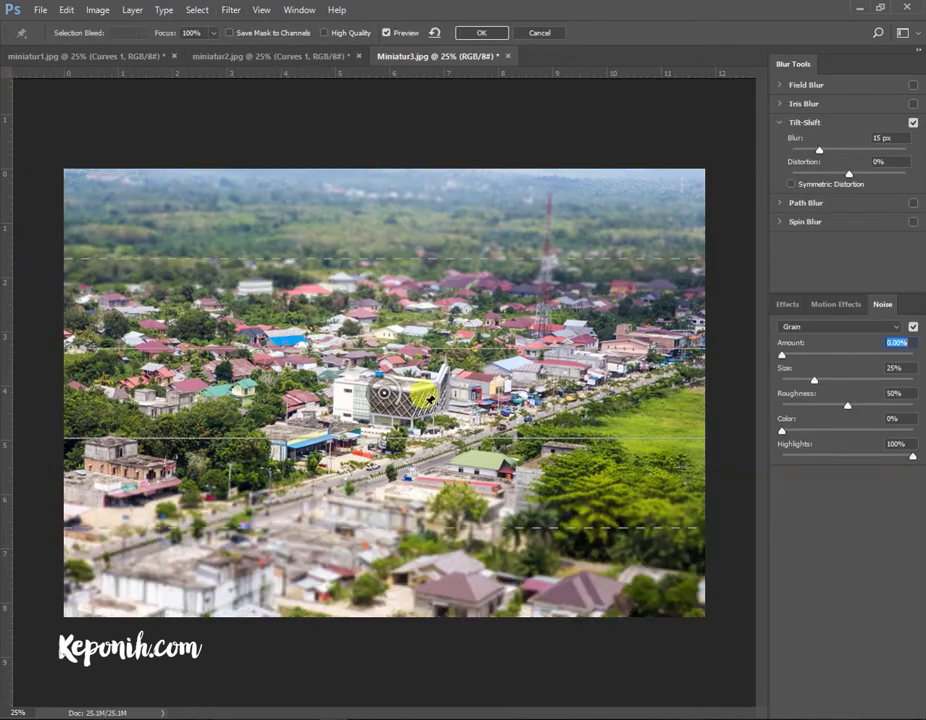
{"action": "left_click_drag", "start_coordinate": [385, 395], "coordinate": [385, 403]}
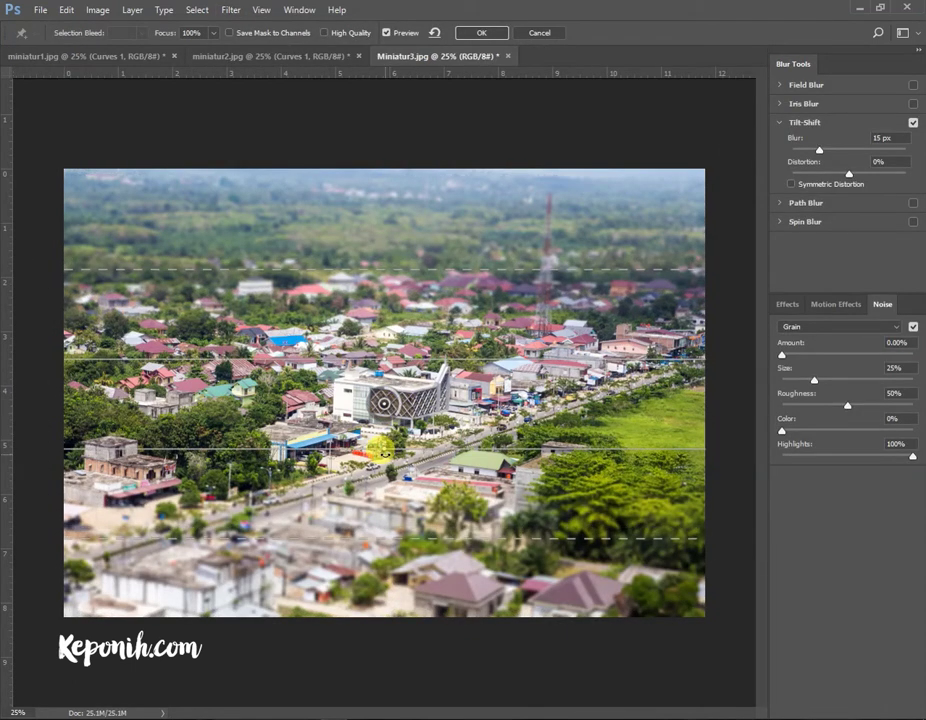
{"action": "left_click_drag", "start_coordinate": [384, 537], "coordinate": [397, 532]}
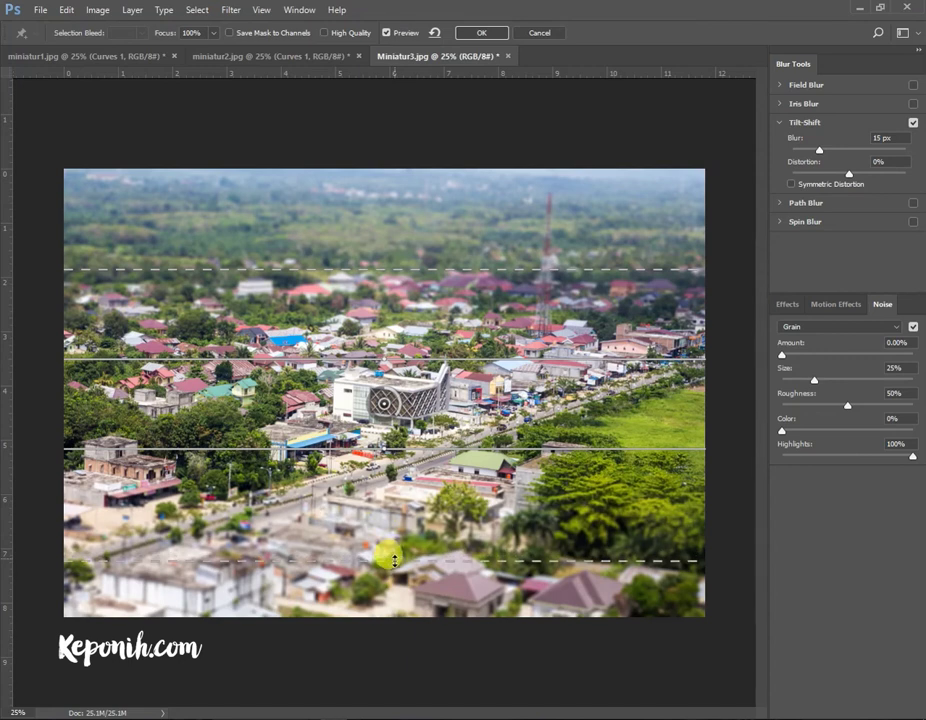
{"action": "left_click_drag", "start_coordinate": [820, 149], "coordinate": [838, 149]}
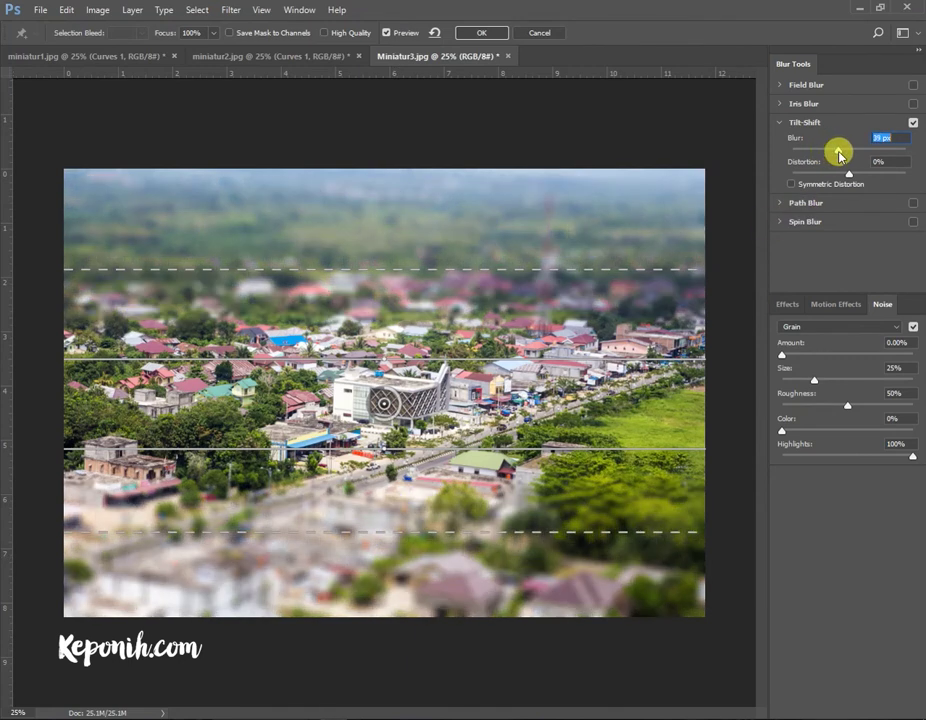
{"action": "left_click_drag", "start_coordinate": [372, 269], "coordinate": [374, 234]}
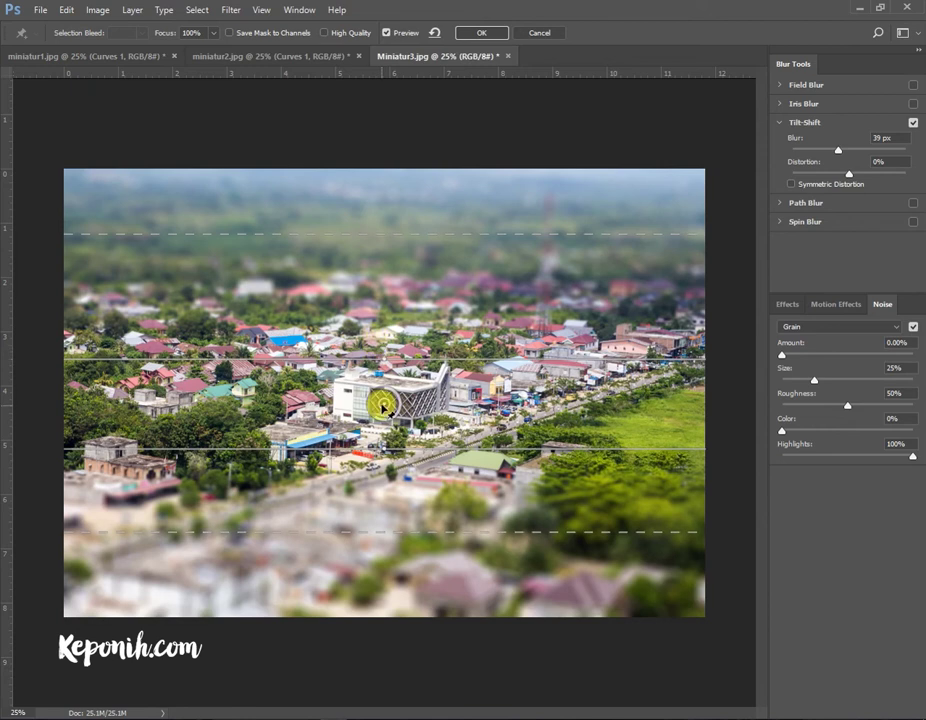
{"action": "left_click_drag", "start_coordinate": [384, 403], "coordinate": [384, 393]}
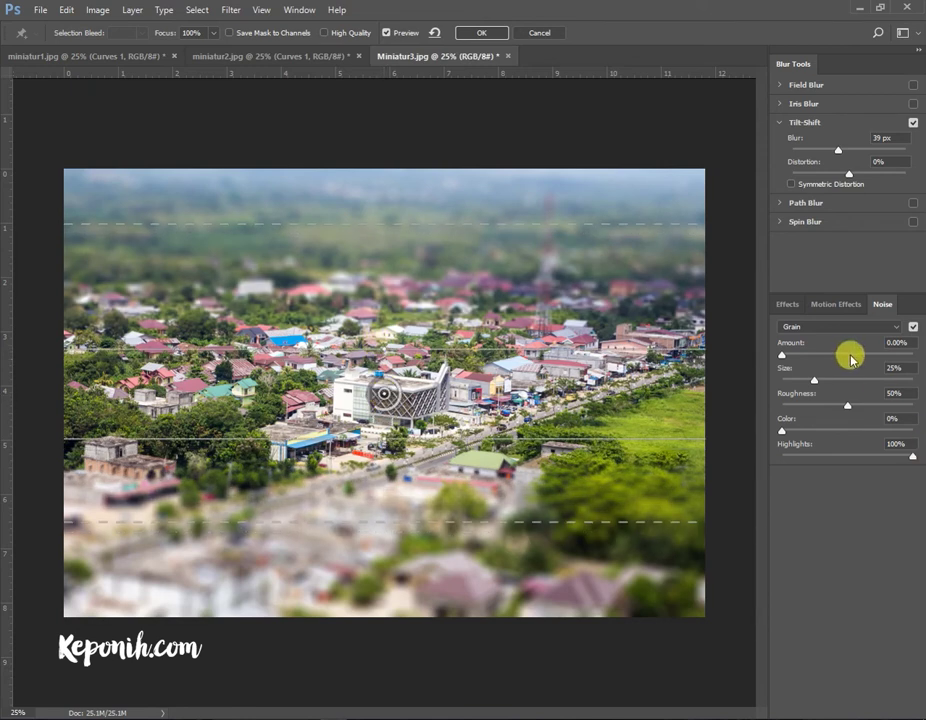
{"action": "left_click", "coordinate": [474, 34]}
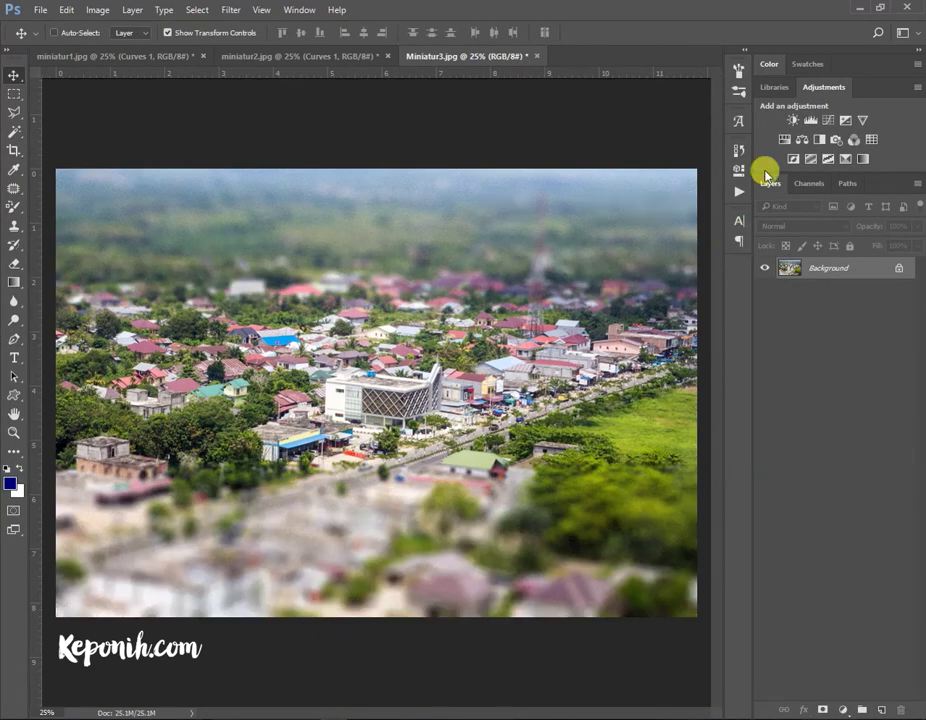
Add a Hue/Saturation adjustment layer with Saturation set to +38.
{"action": "left_click", "coordinate": [783, 140]}
{"action": "left_click", "coordinate": [648, 270]}
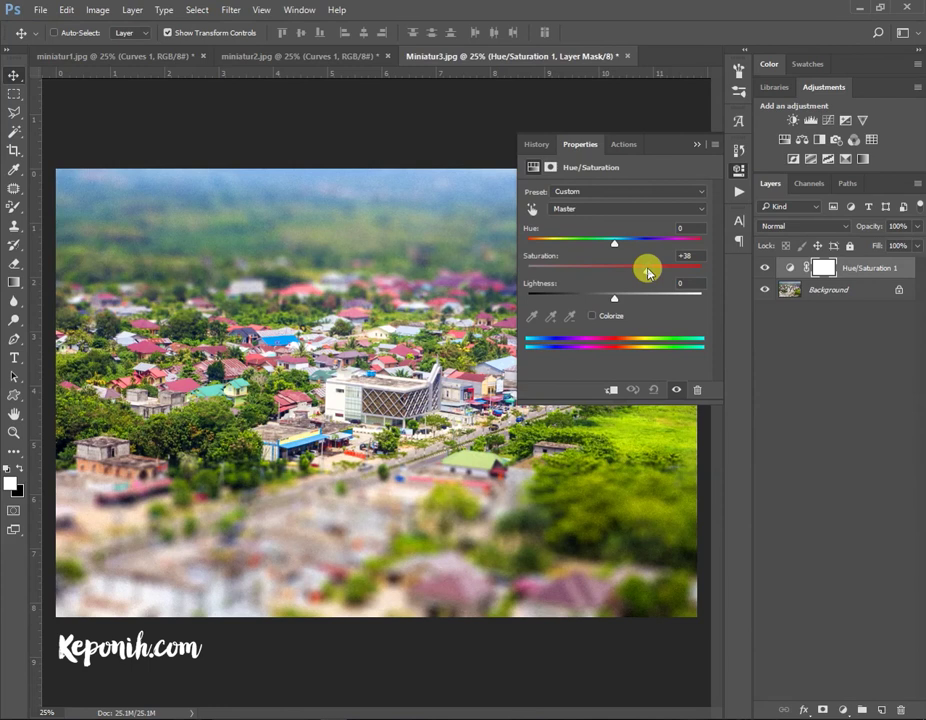
{"action": "left_click", "coordinate": [697, 144]}
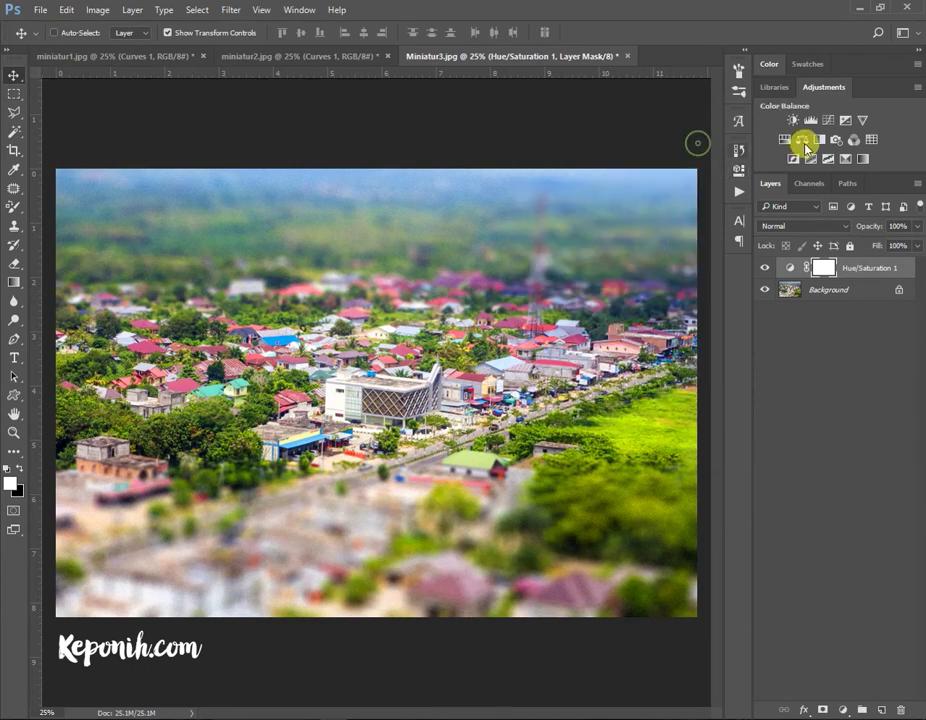
Add a Color Balance layer with Cyan-Red -20 and Magenta-Green +18.
{"action": "left_click", "coordinate": [802, 140]}
{"action": "mouse_move", "coordinate": [595, 224]}
{"action": "left_mouse_down"}
{"action": "mouse_move", "coordinate": [582, 224]}
{"action": "mouse_move", "coordinate": [607, 249]}
{"action": "mouse_move", "coordinate": [592, 273]}
{"action": "left_mouse_up"}
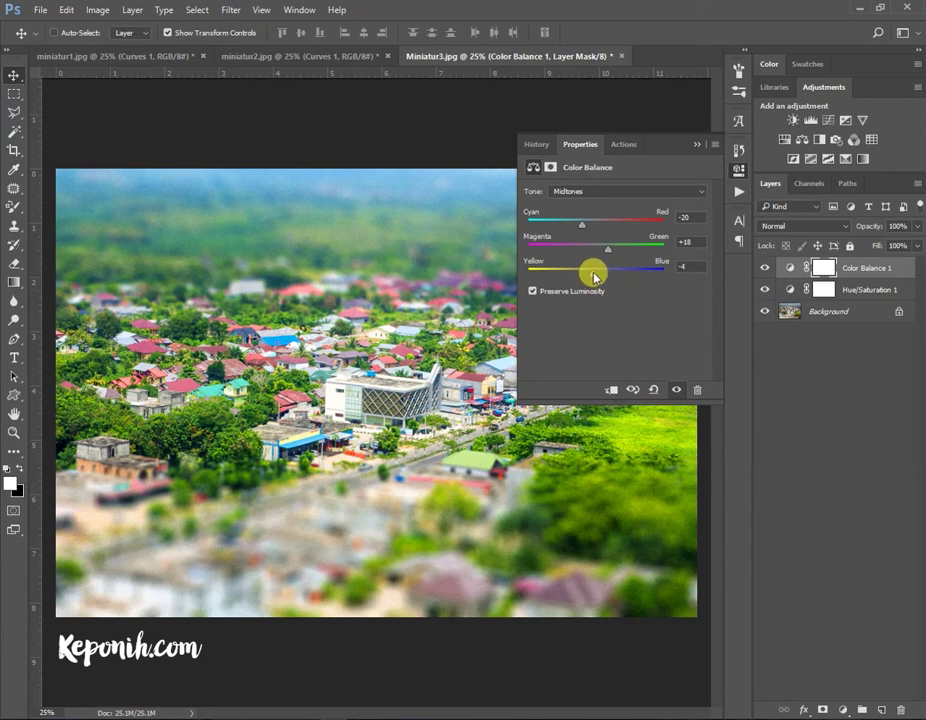
{"action": "left_click", "coordinate": [697, 144]}
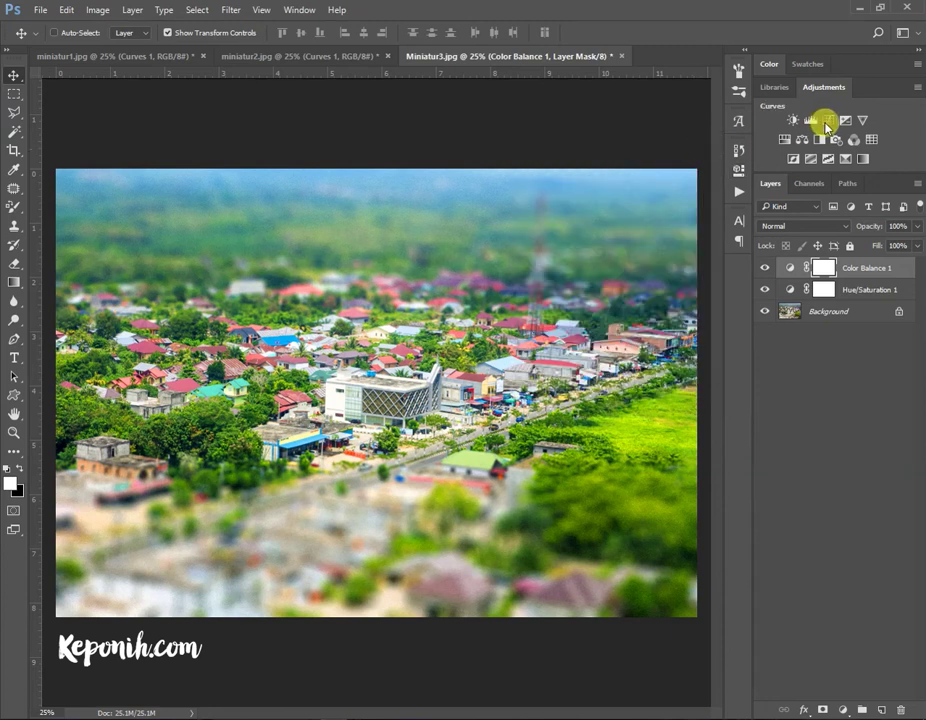
Add a Curves adjustment layer with one point adjusting the tones.
{"action": "left_click", "coordinate": [826, 120]}
{"action": "left_click_drag", "start_coordinate": [630, 280], "coordinate": [638, 290]}
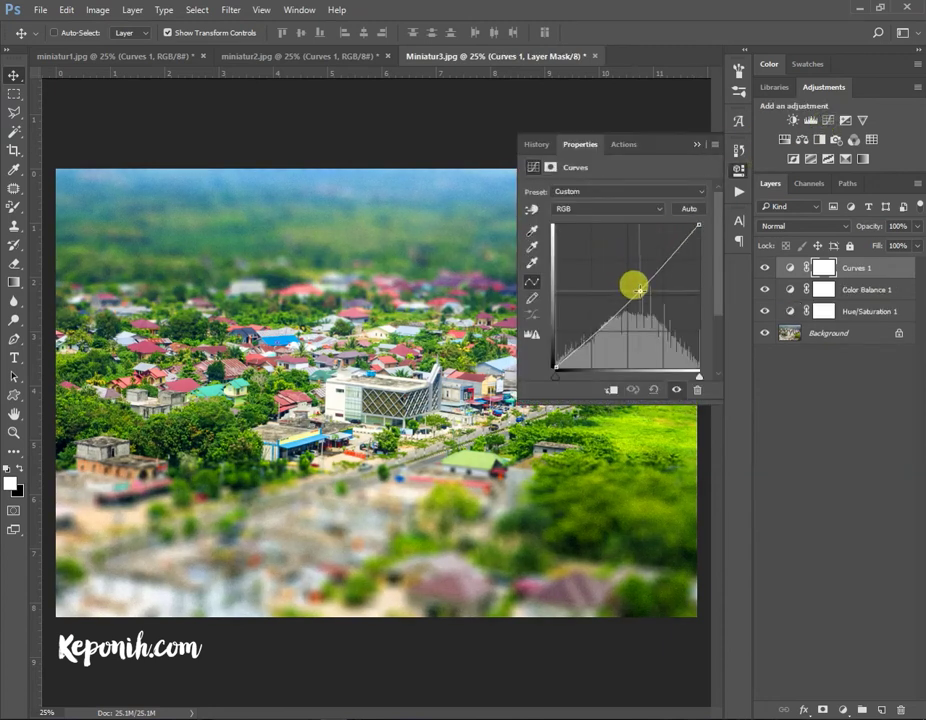
{"action": "left_click", "coordinate": [697, 145]}
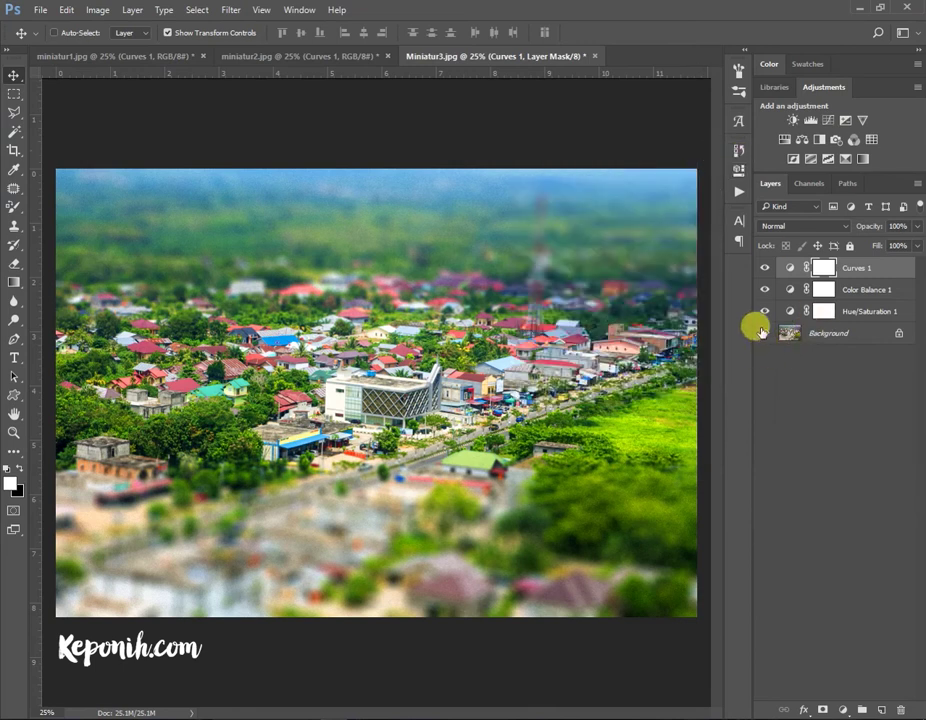
{"action": "left_click", "coordinate": [739, 149]}
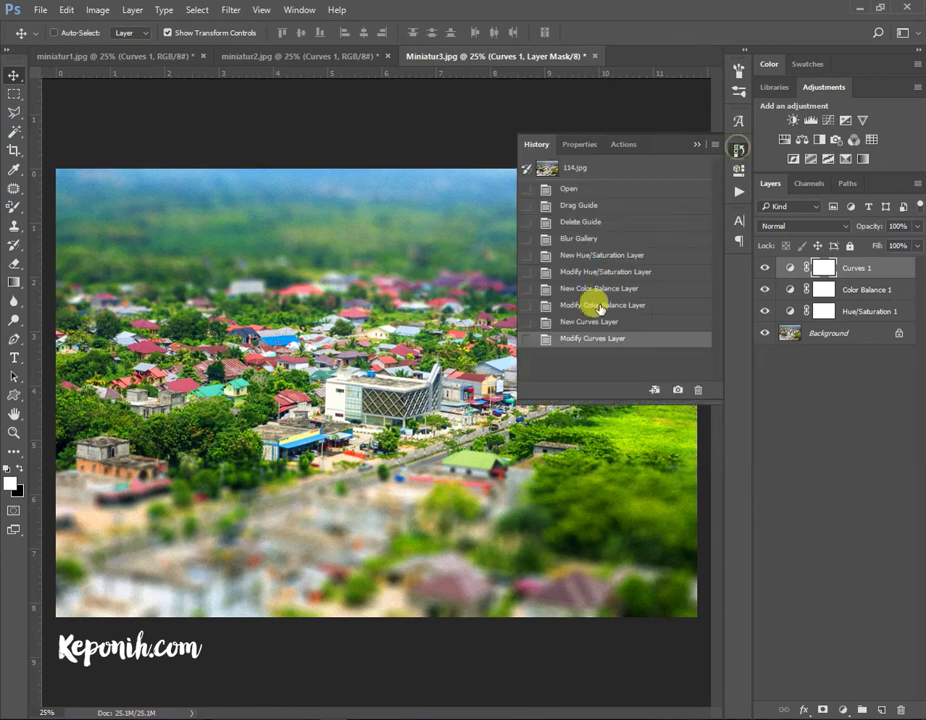
{"action": "left_click", "coordinate": [601, 238]}
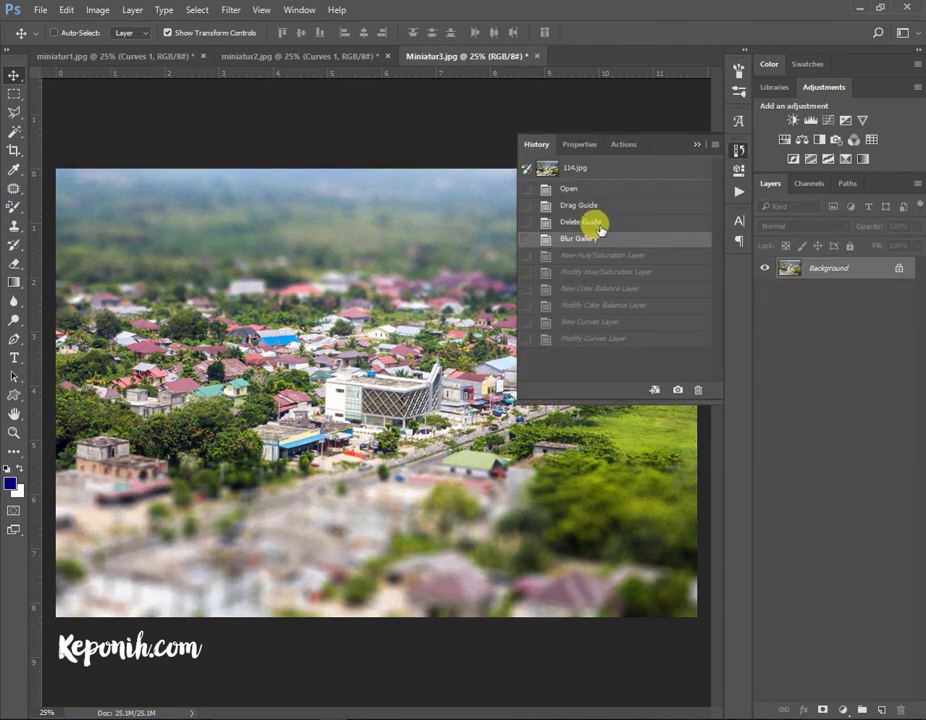
{"action": "left_click", "coordinate": [598, 221]}
{"action": "left_click", "coordinate": [696, 144]}
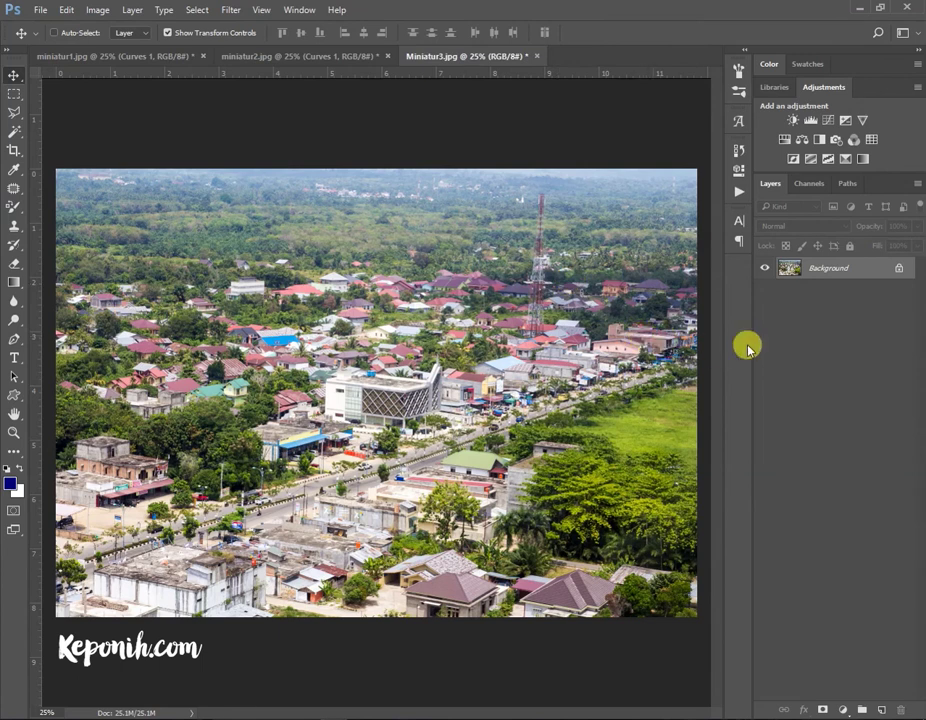
{"action": "left_click", "coordinate": [739, 149]}
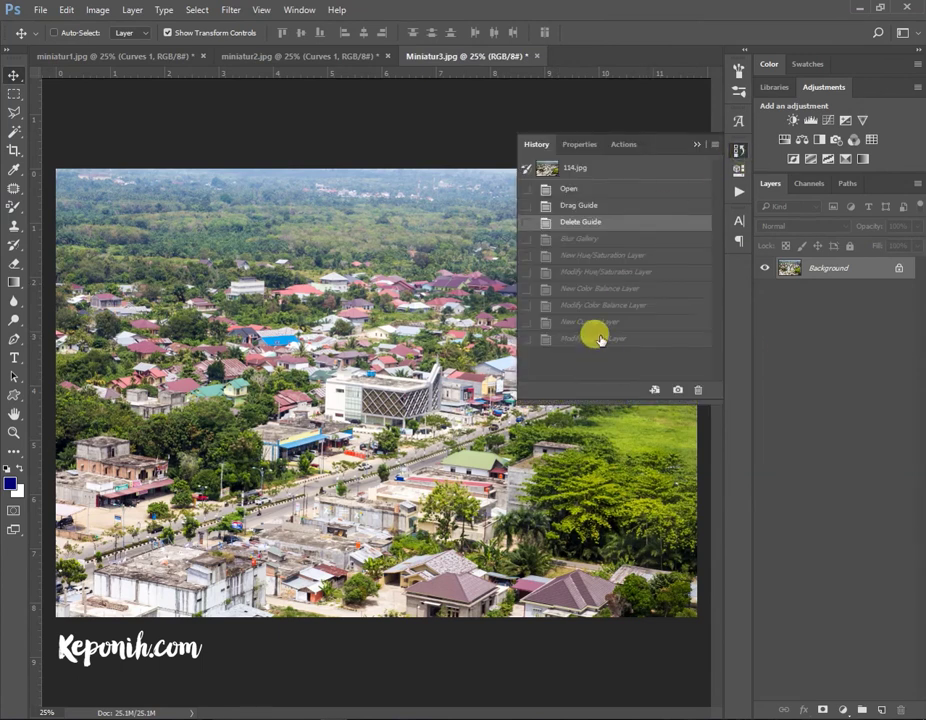
{"action": "left_click", "coordinate": [600, 338]}
{"action": "left_click", "coordinate": [696, 146]}
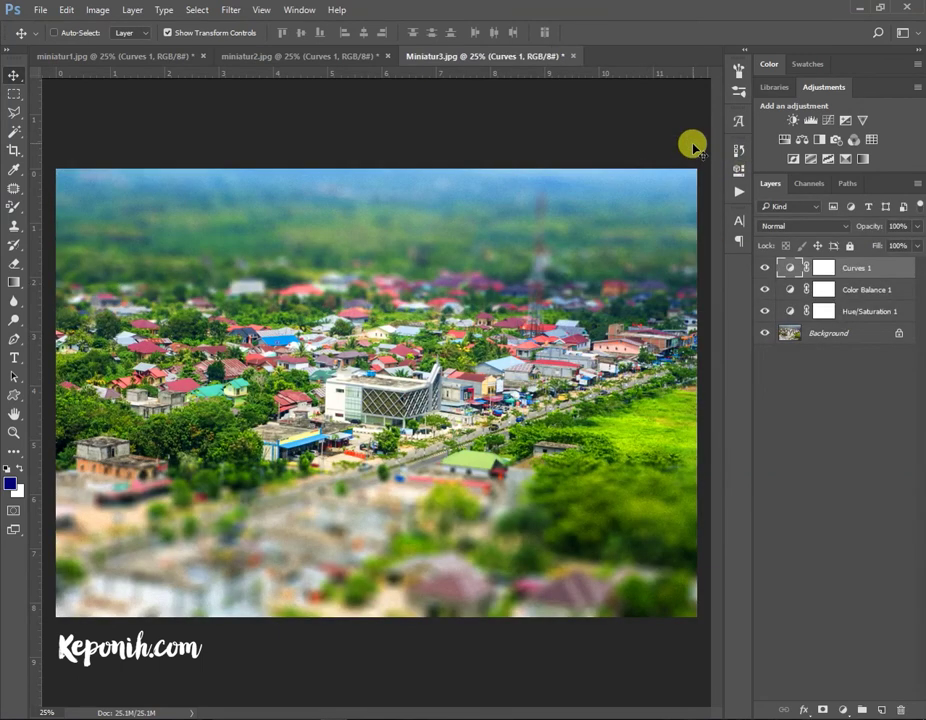